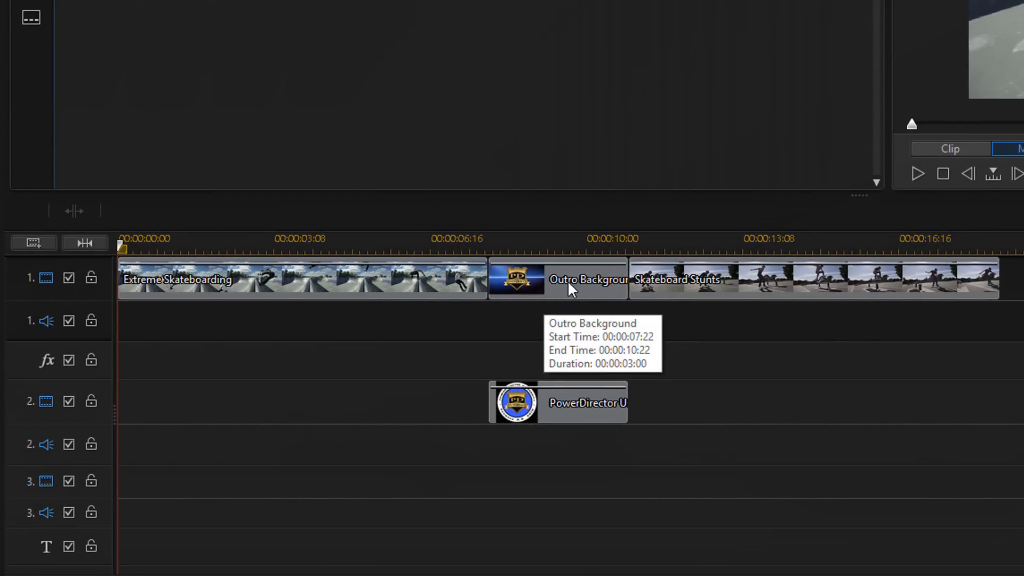
click(567, 281)
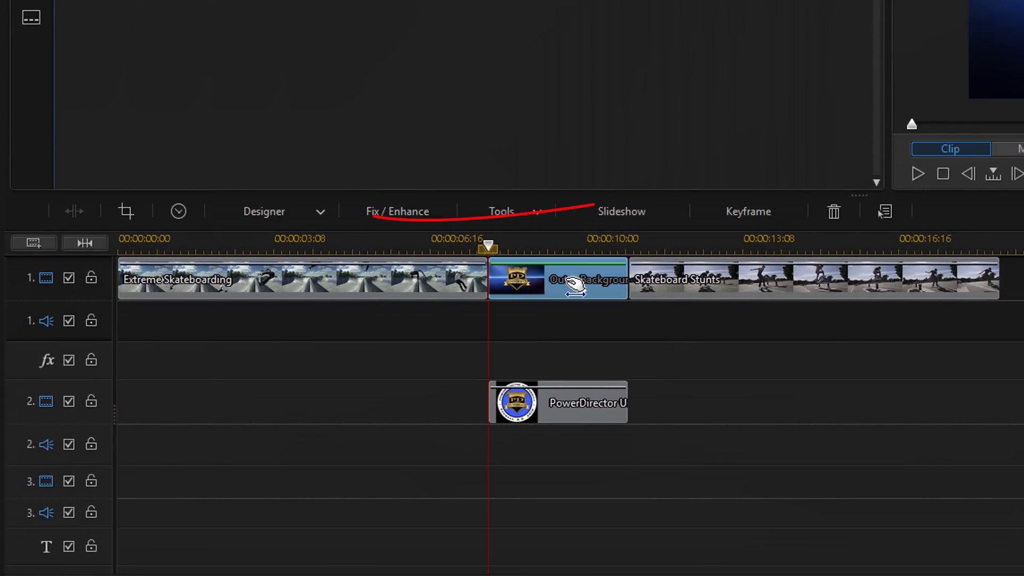
Add a Rotation keyframe at the outro background's first frame (00:00:00:00) in PiP Designer.
click(321, 209)
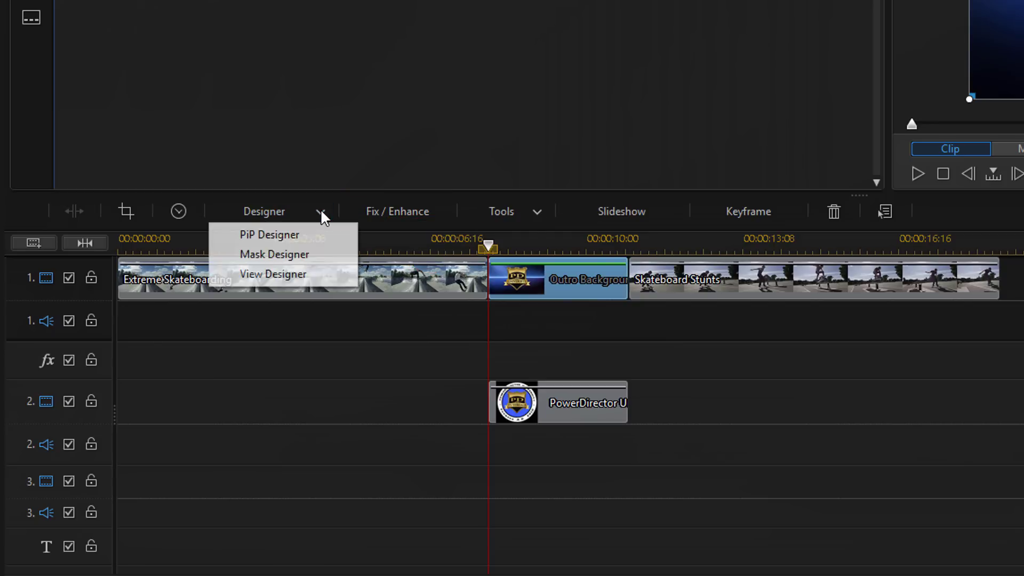
click(258, 236)
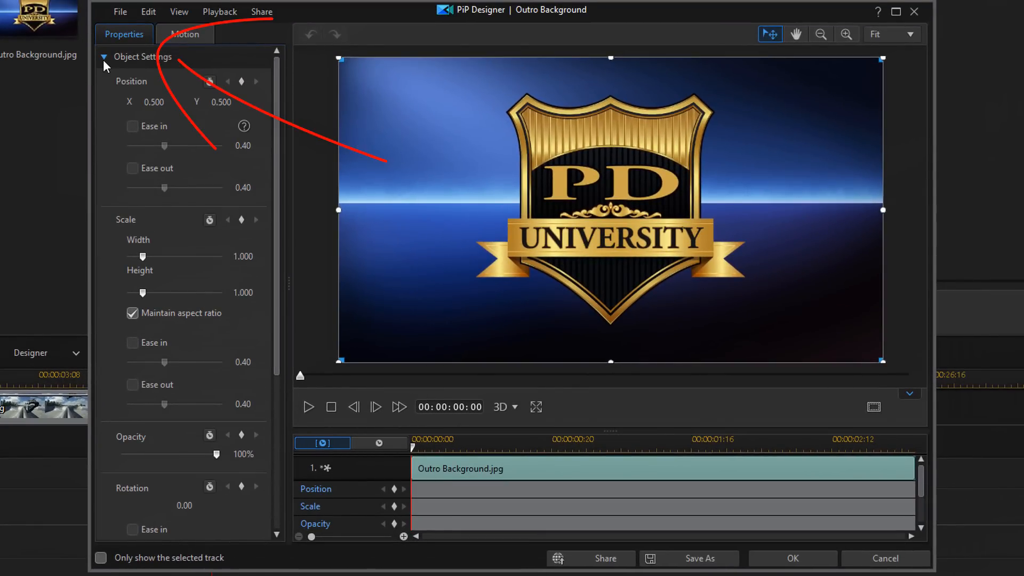
click(104, 60)
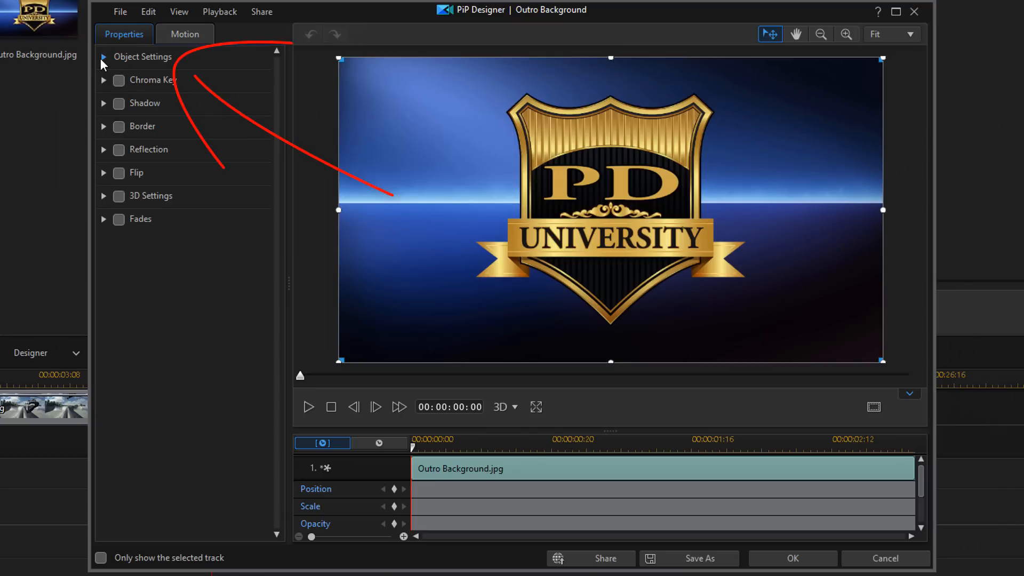
click(103, 57)
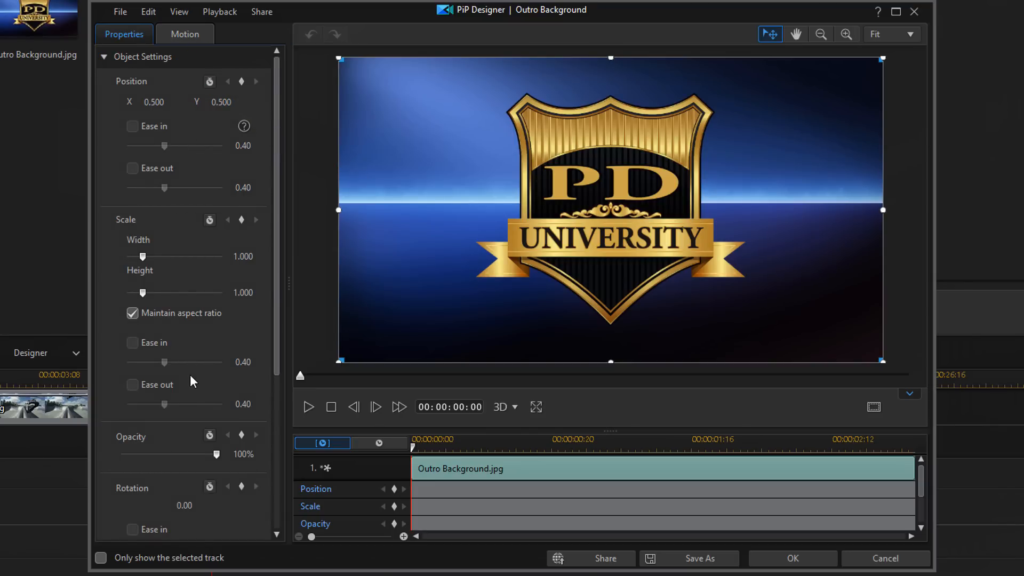
scroll(189, 375, down, 4)
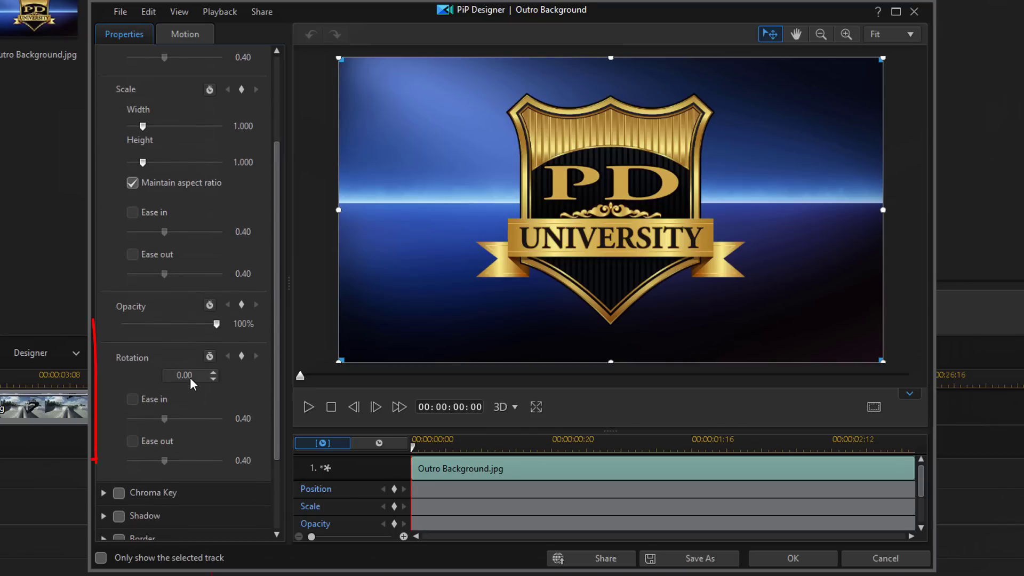
scroll(189, 377, down, 1)
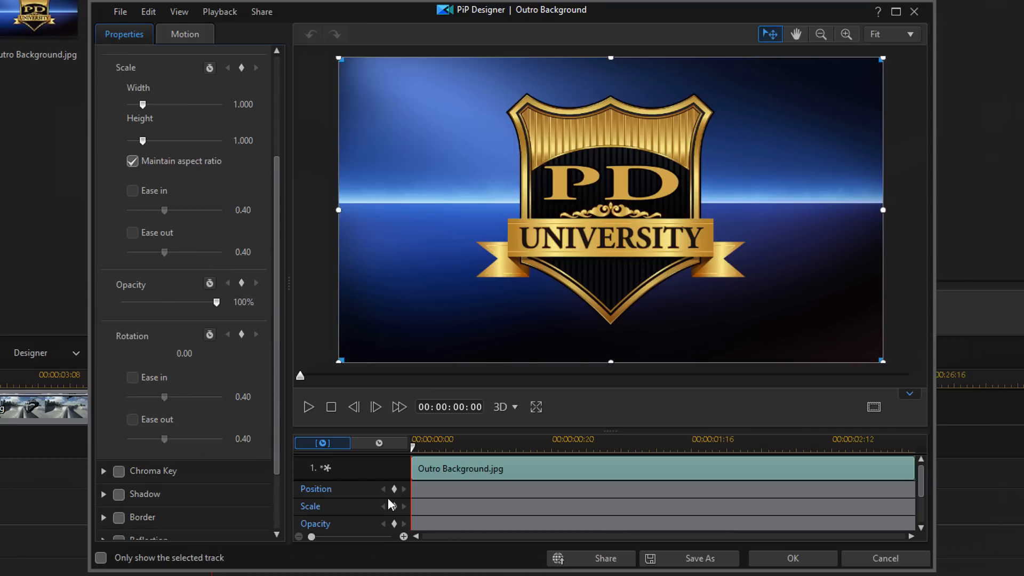
drag(923, 478, 929, 500)
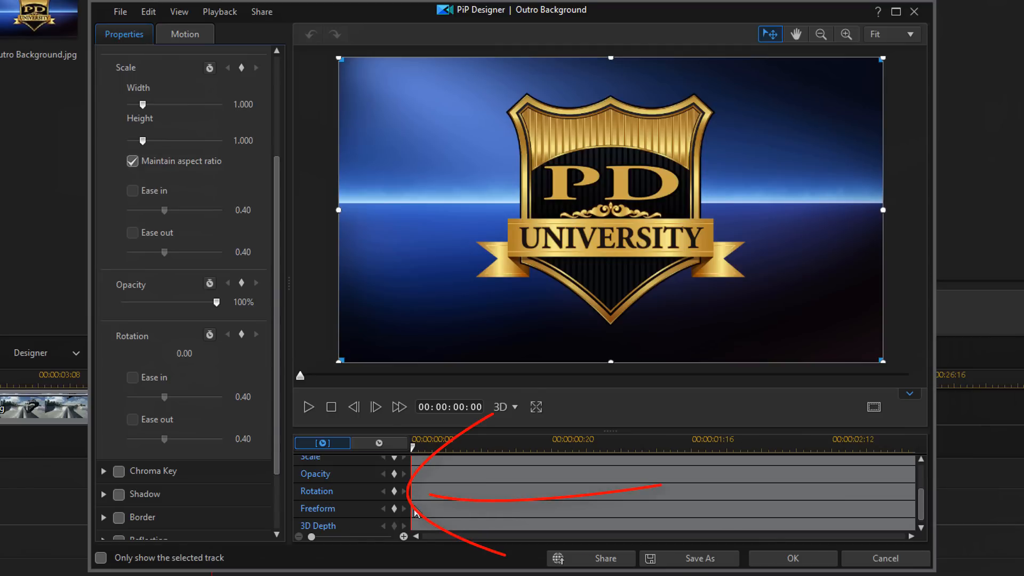
click(393, 491)
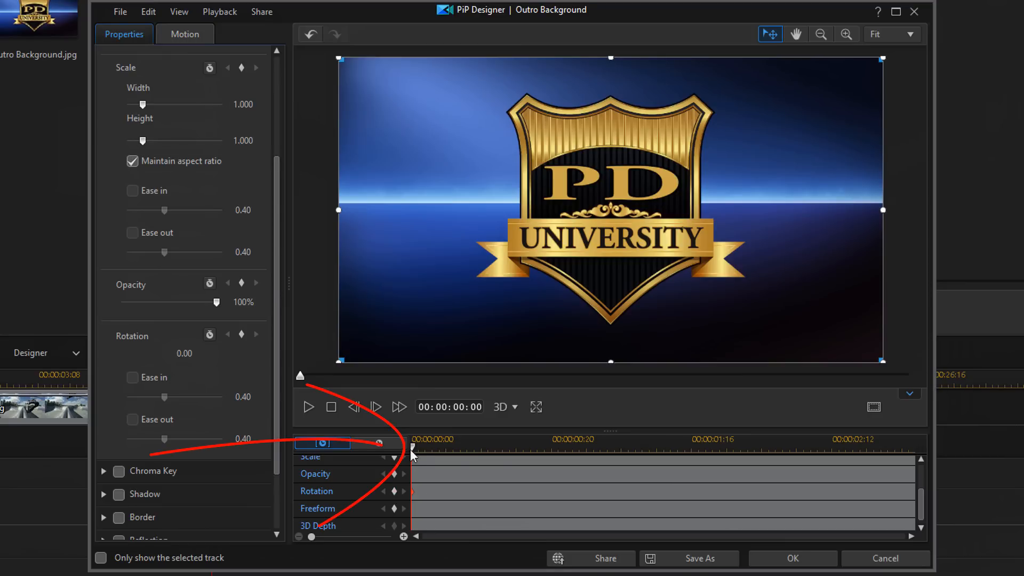
Set the rotation to 7200 degrees at the end of the three-second background clip.
drag(413, 445, 914, 449)
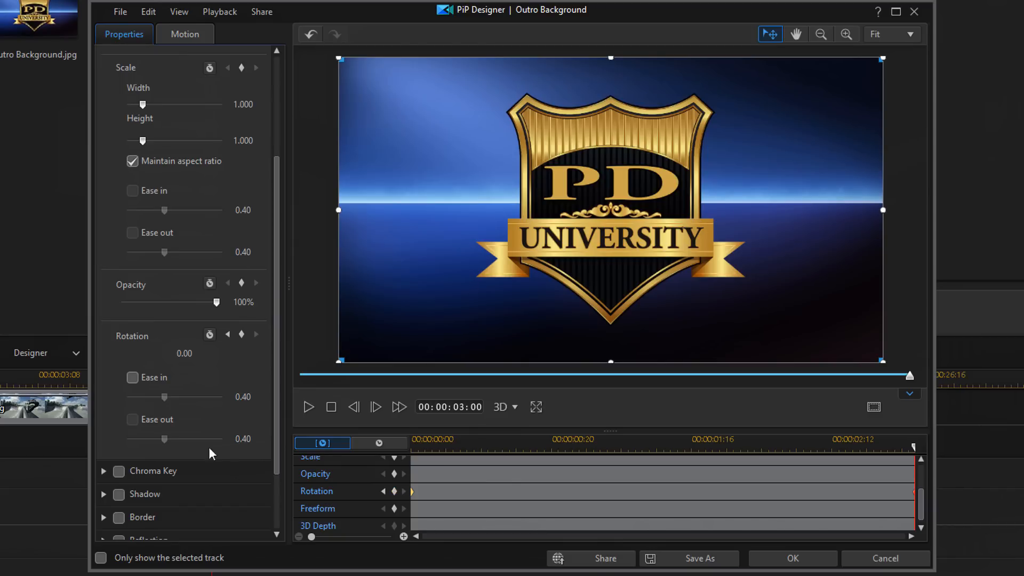
mouse_move(184, 353)
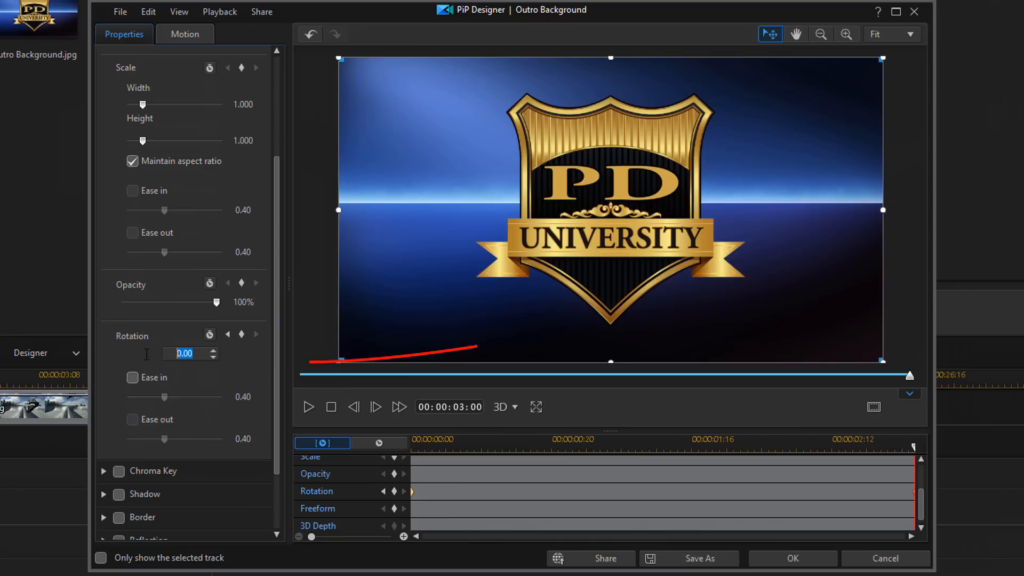
double_click(192, 354)
text(7200)
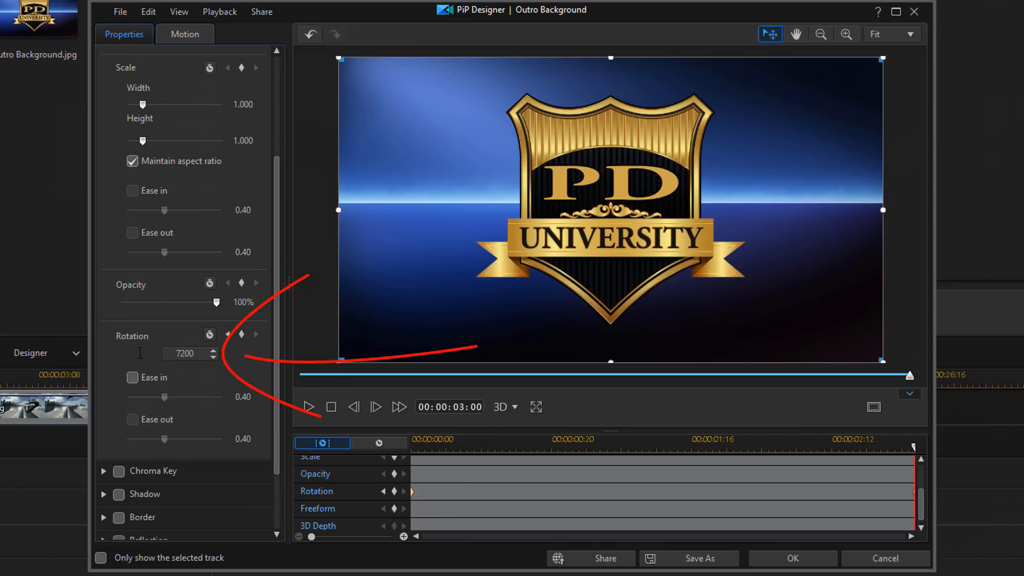
key(Return)
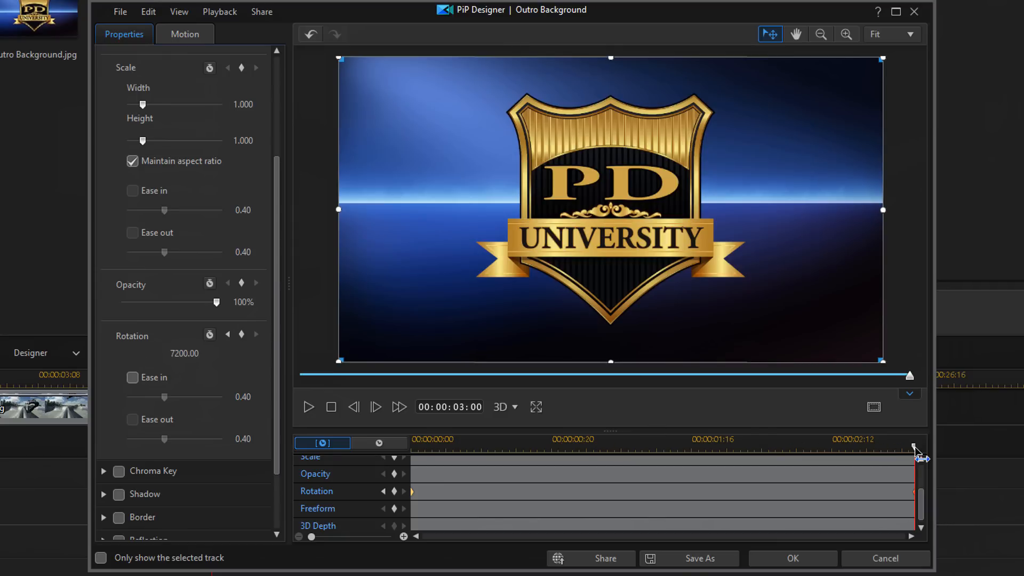
Scrub back and preview the background spinning through its keyframes.
drag(915, 449, 412, 448)
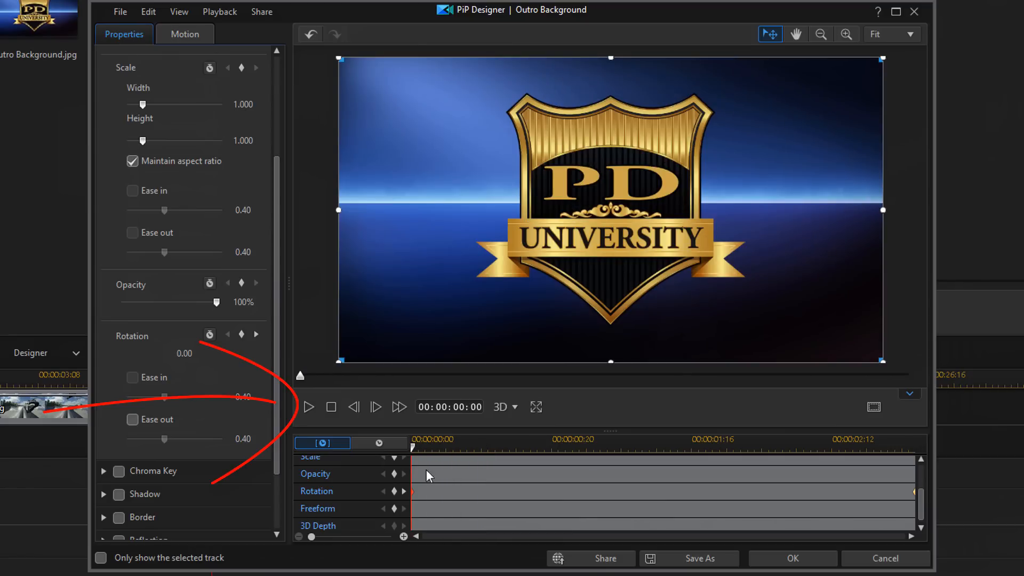
click(308, 408)
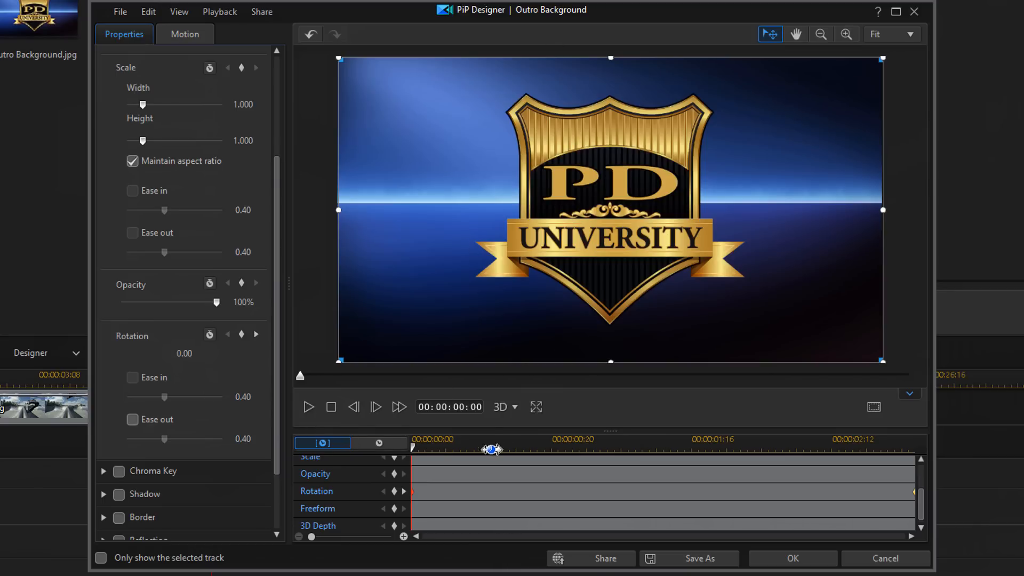
click(306, 410)
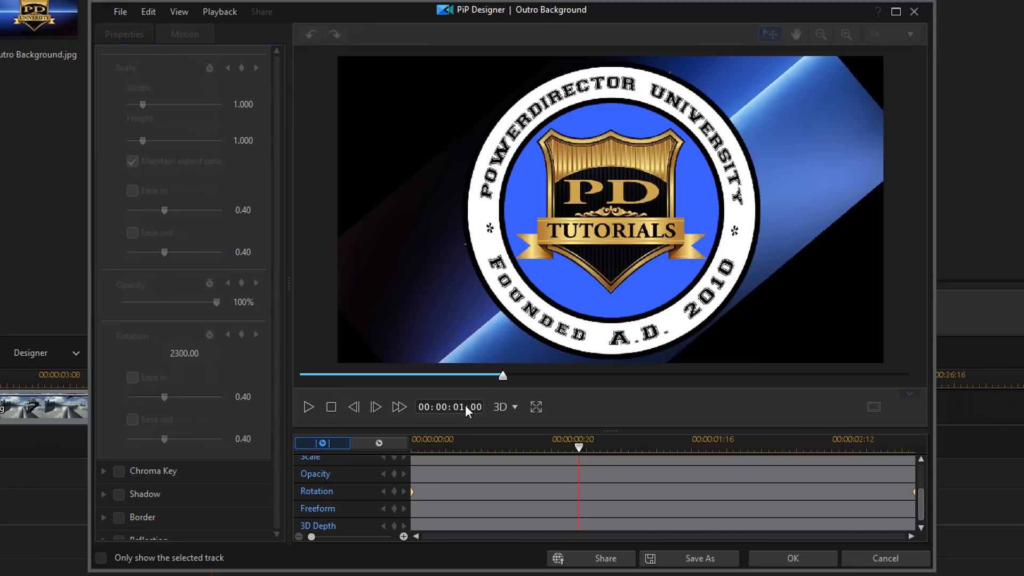
Scale the spinning background to 2.228 with aspect ratio kept and preview it filling the frame.
drag(582, 449, 374, 458)
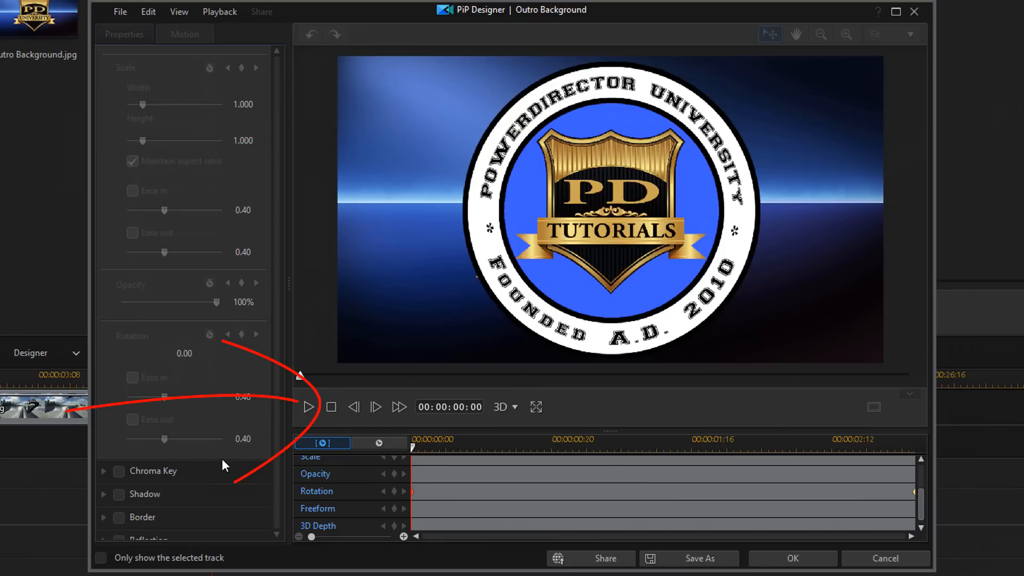
click(329, 408)
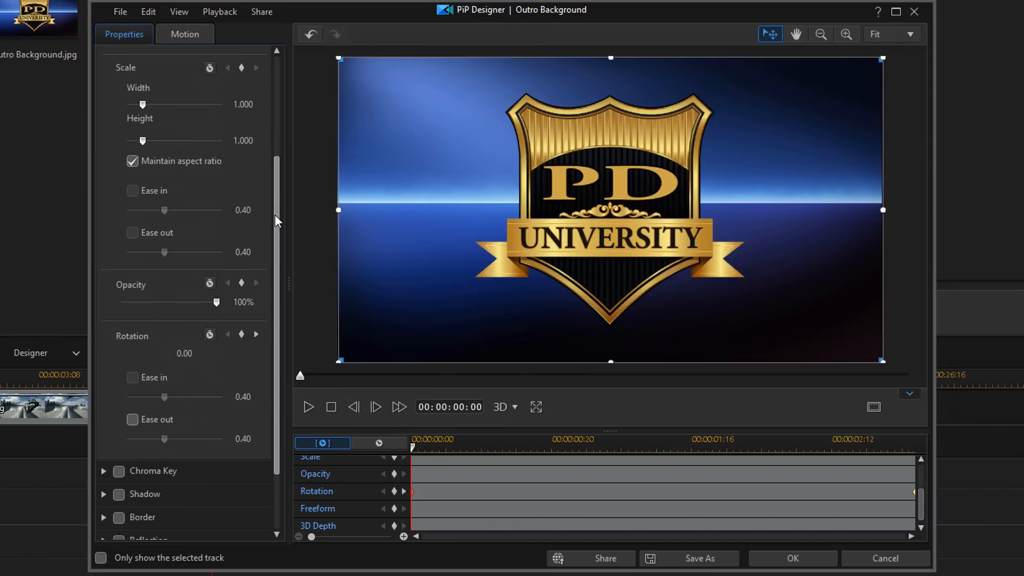
drag(275, 214, 272, 137)
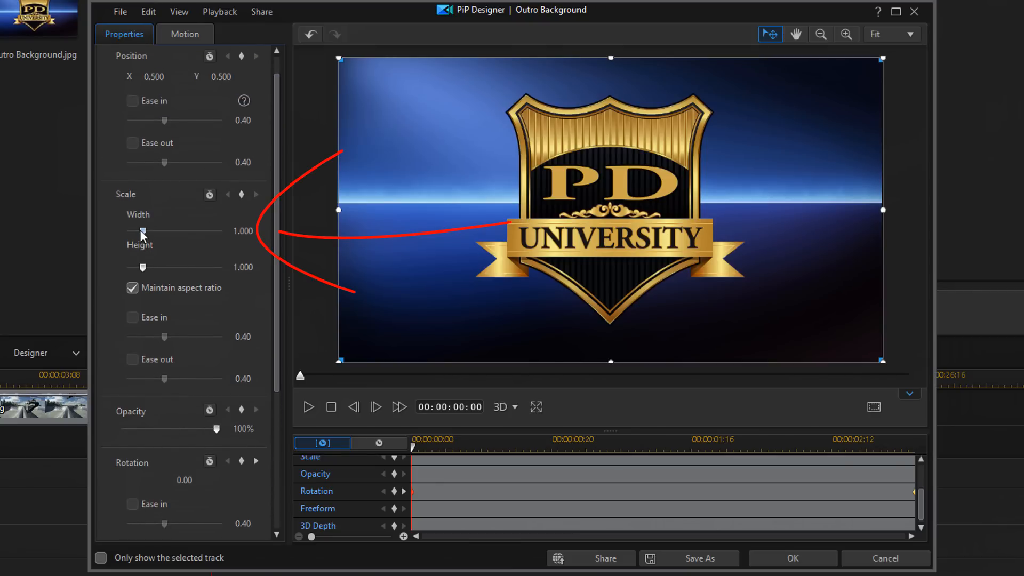
drag(140, 229, 159, 233)
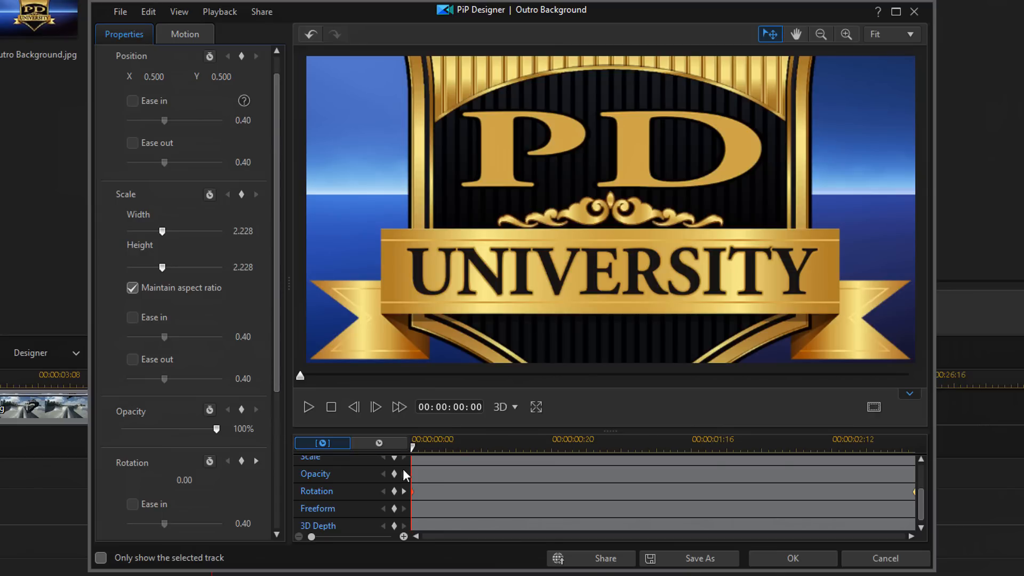
click(307, 407)
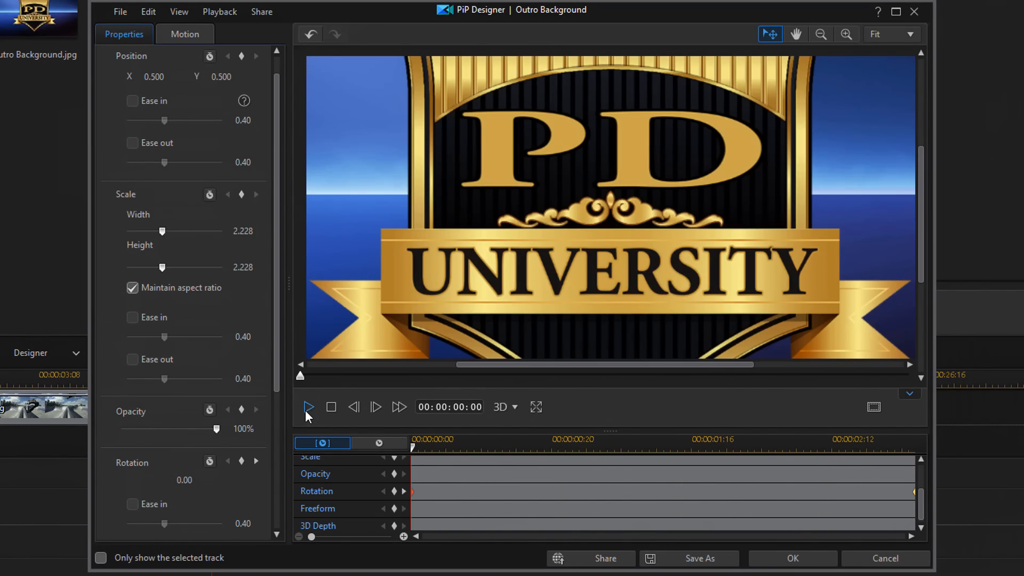
click(306, 408)
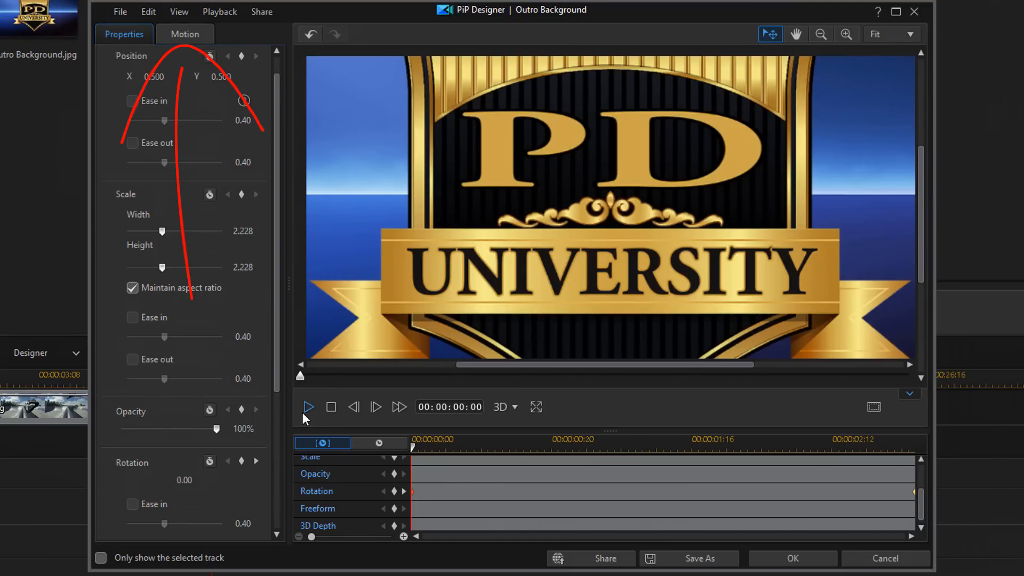
Turn on motion blur for the background in the Motion settings.
click(184, 34)
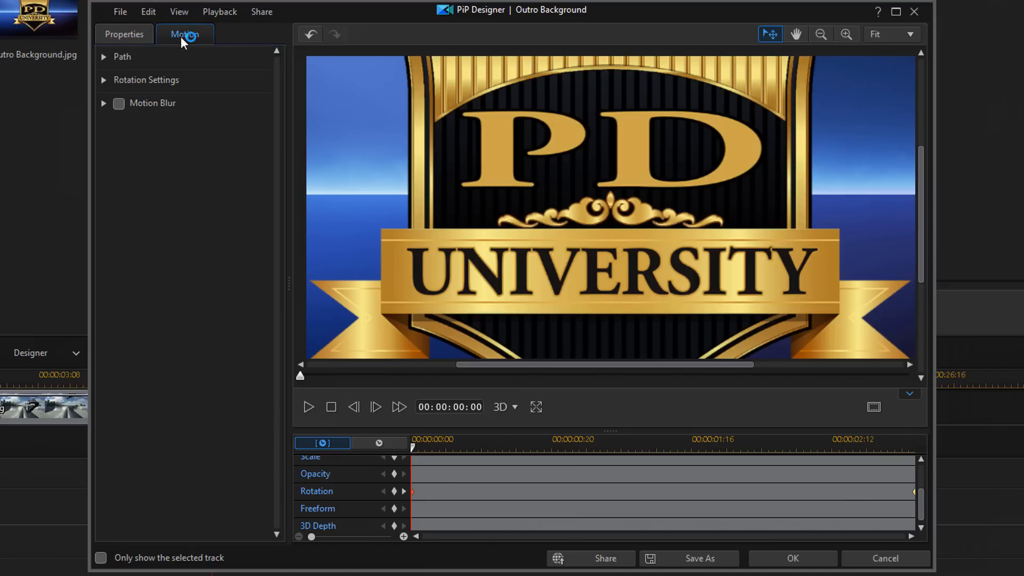
click(103, 104)
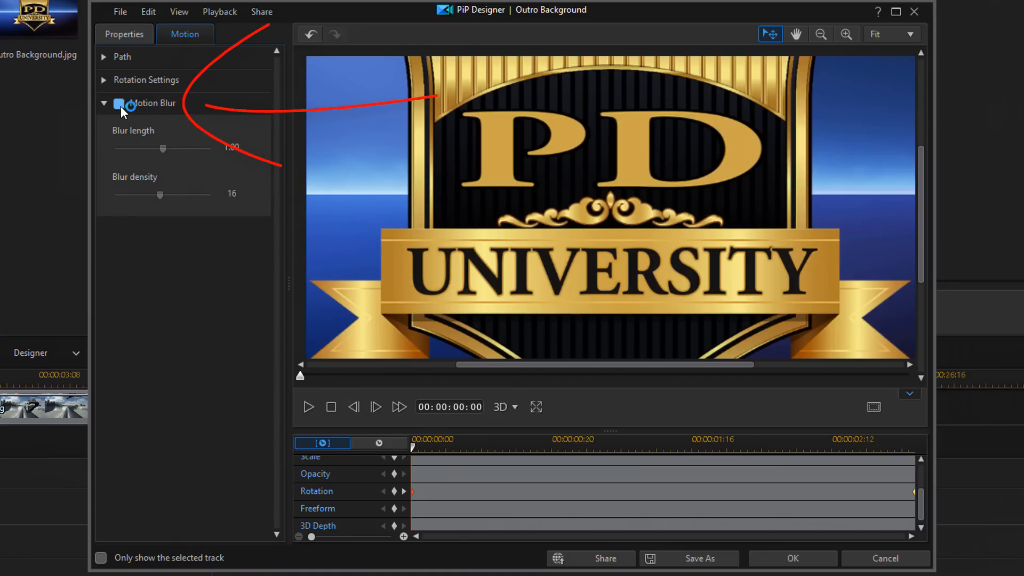
click(119, 104)
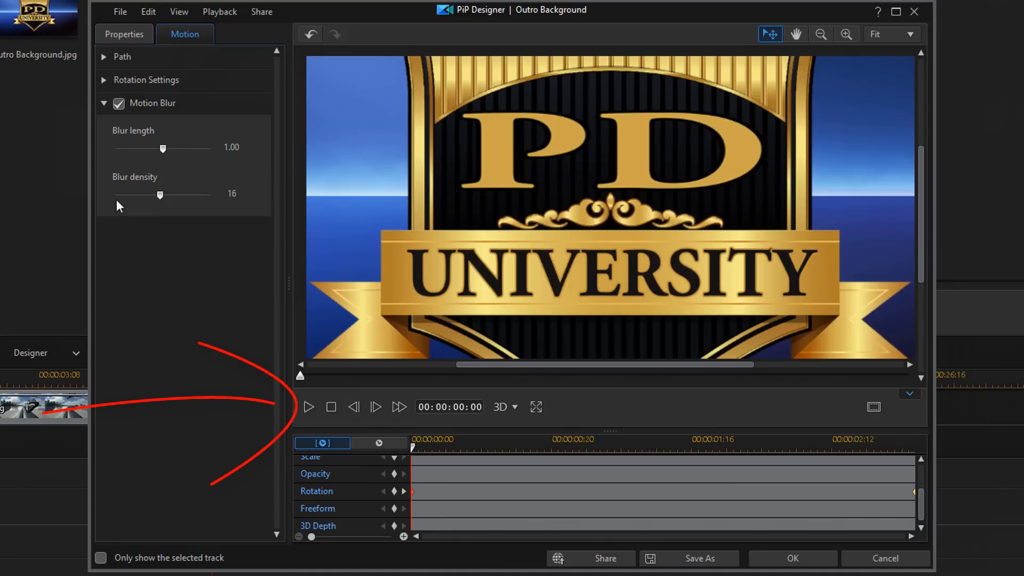
Preview the spinning background and close PiP Designer keeping the changes.
click(310, 408)
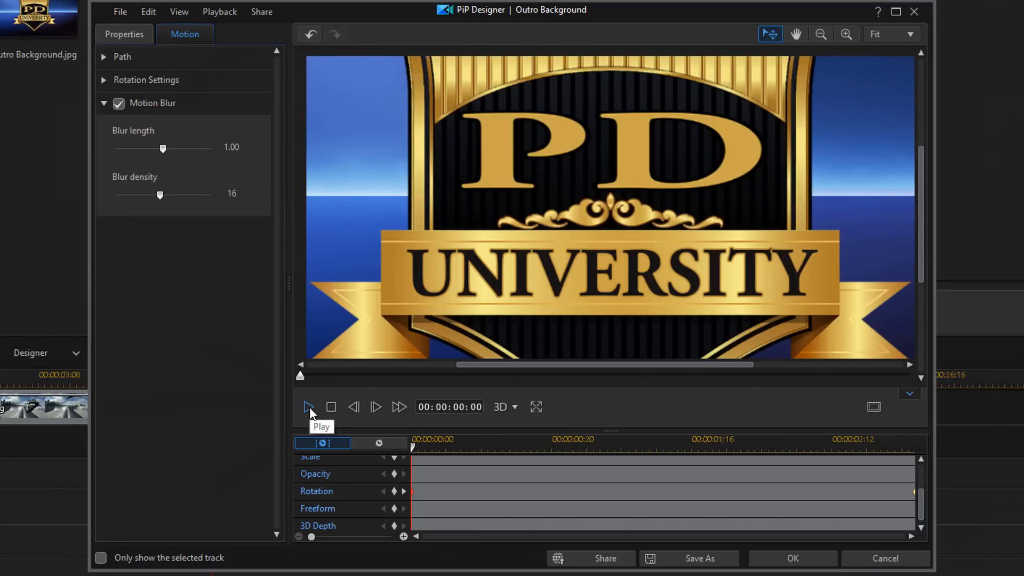
click(309, 407)
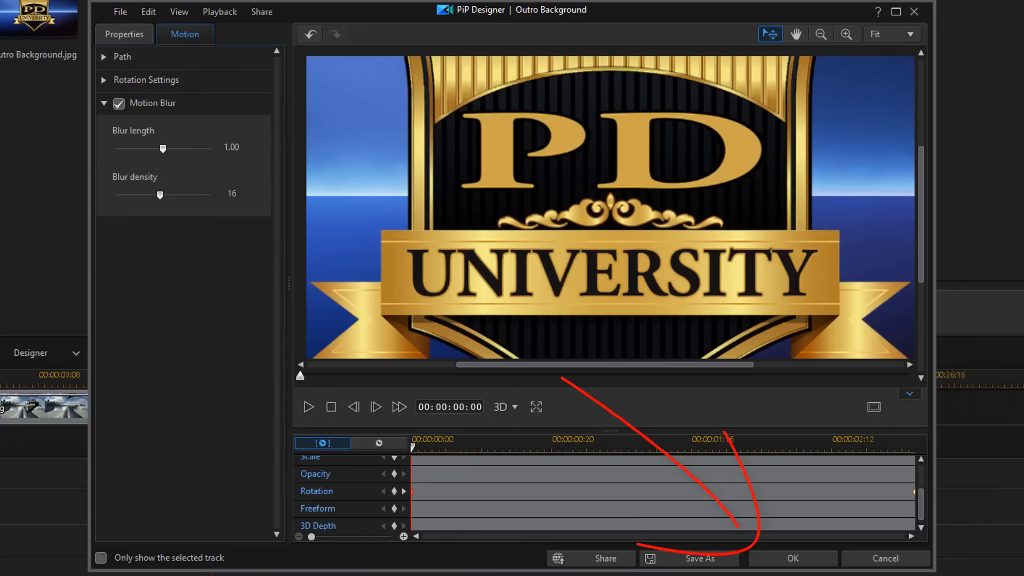
click(792, 559)
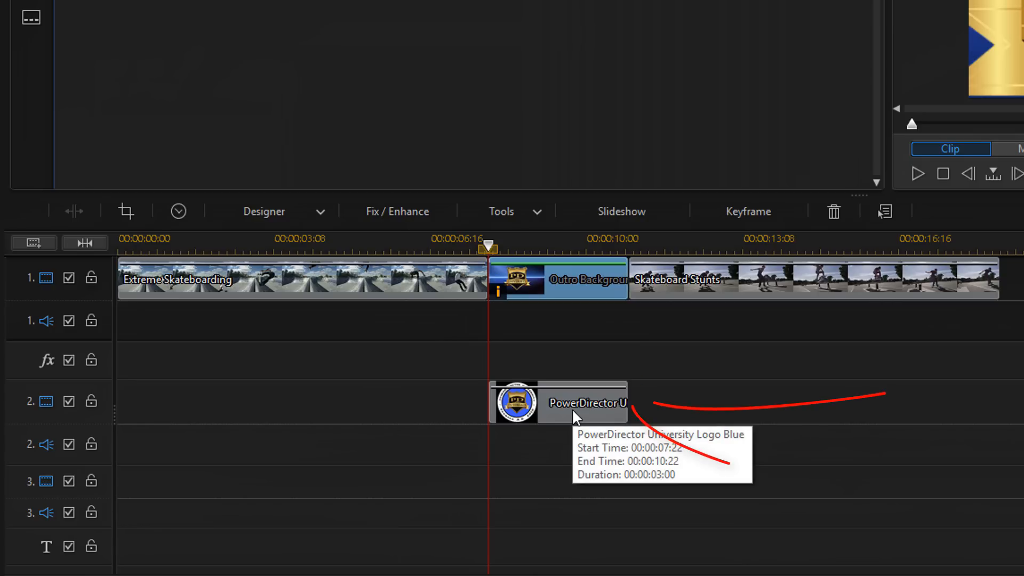
Select the PowerDirector University logo clip on track 2 and bring it into PiP Designer.
mouse_move(572, 408)
click(571, 408)
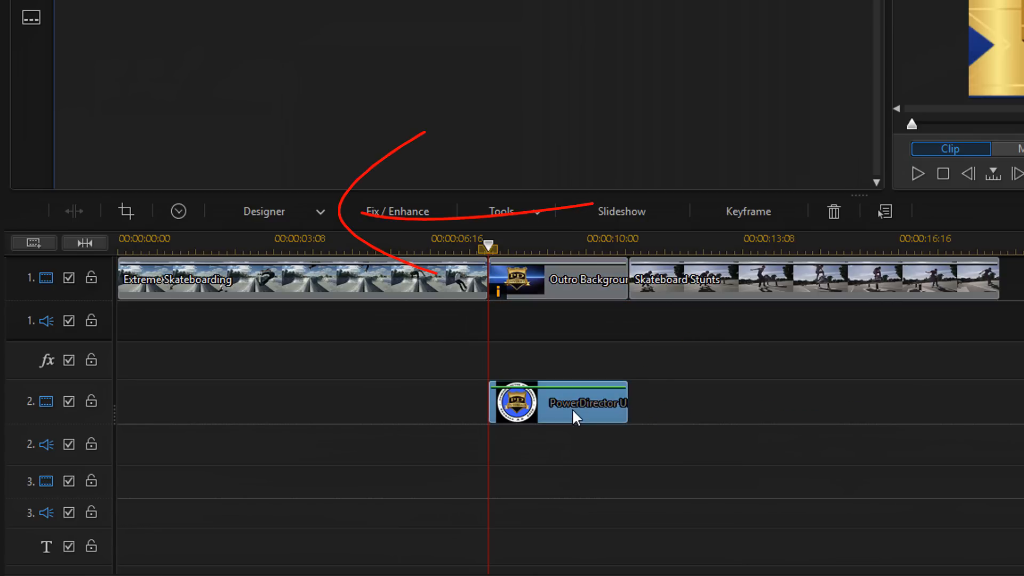
click(311, 210)
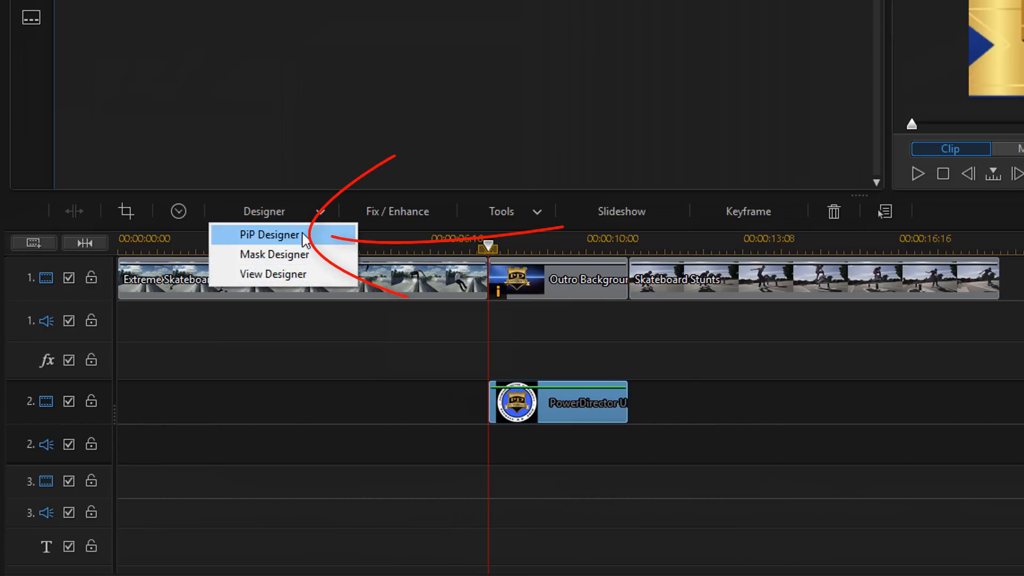
click(271, 234)
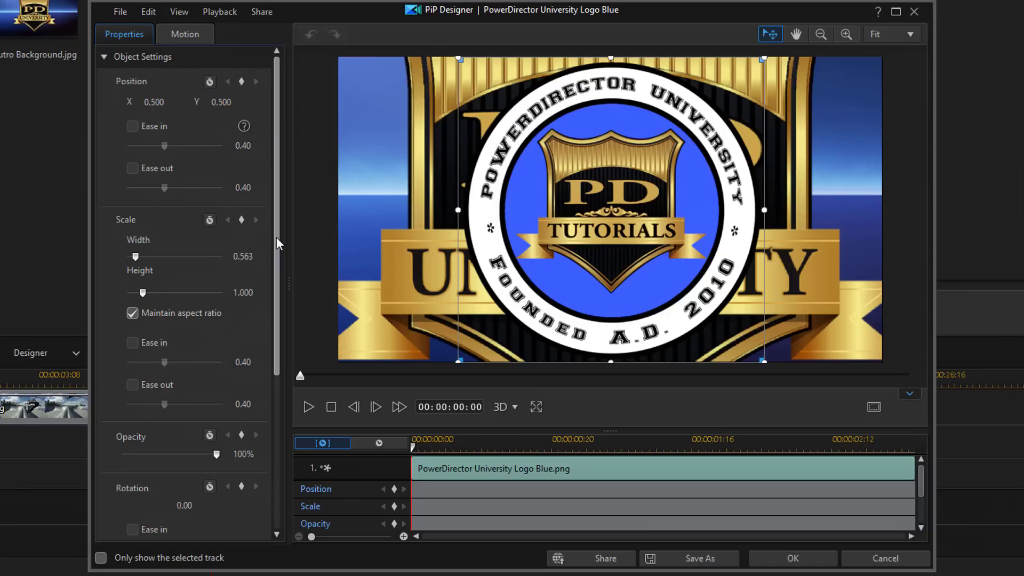
drag(277, 237, 272, 288)
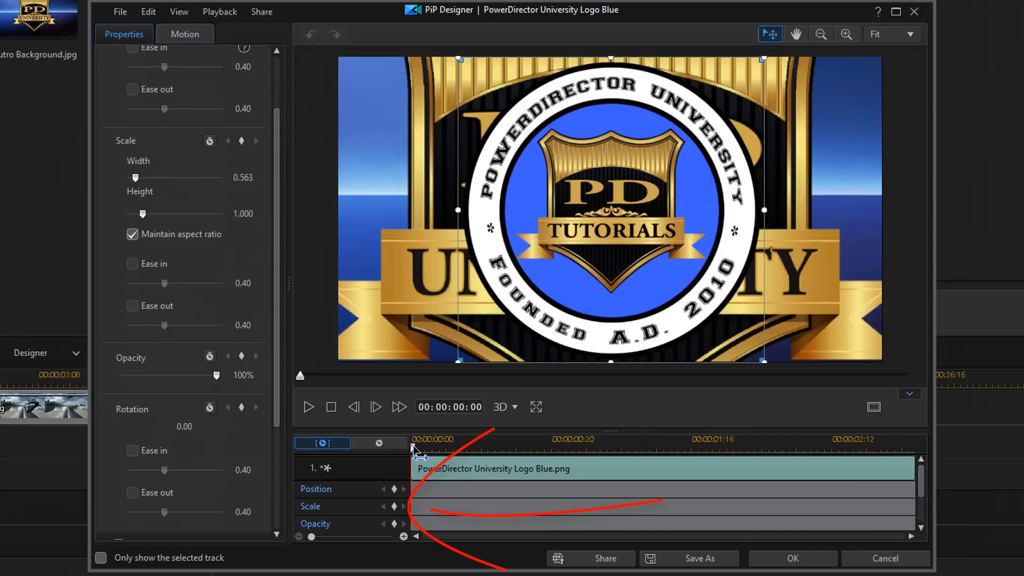
Add a Scale keyframe at 0:00 shrinking the logo's width to 0.001.
click(394, 507)
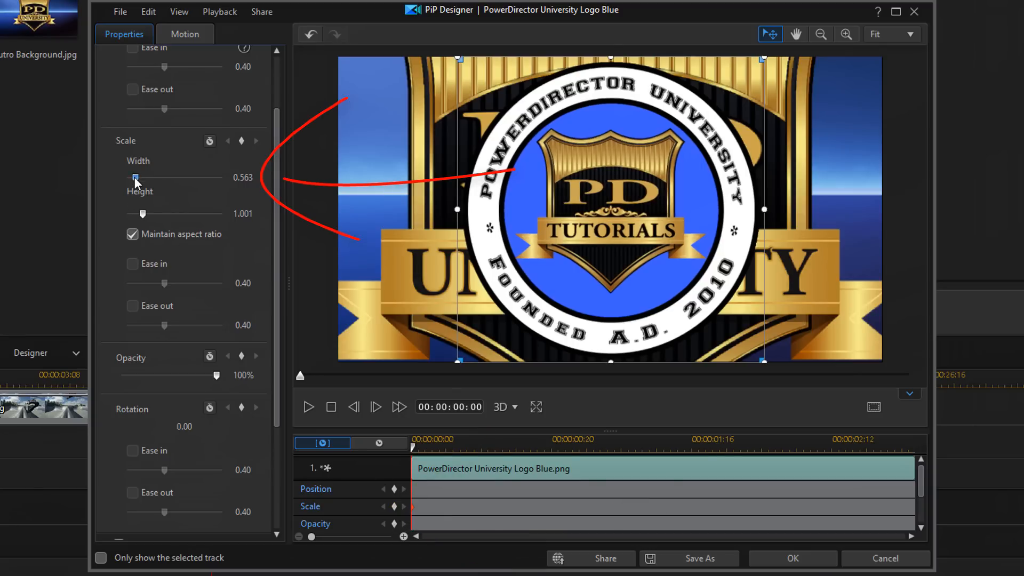
drag(135, 177, 111, 178)
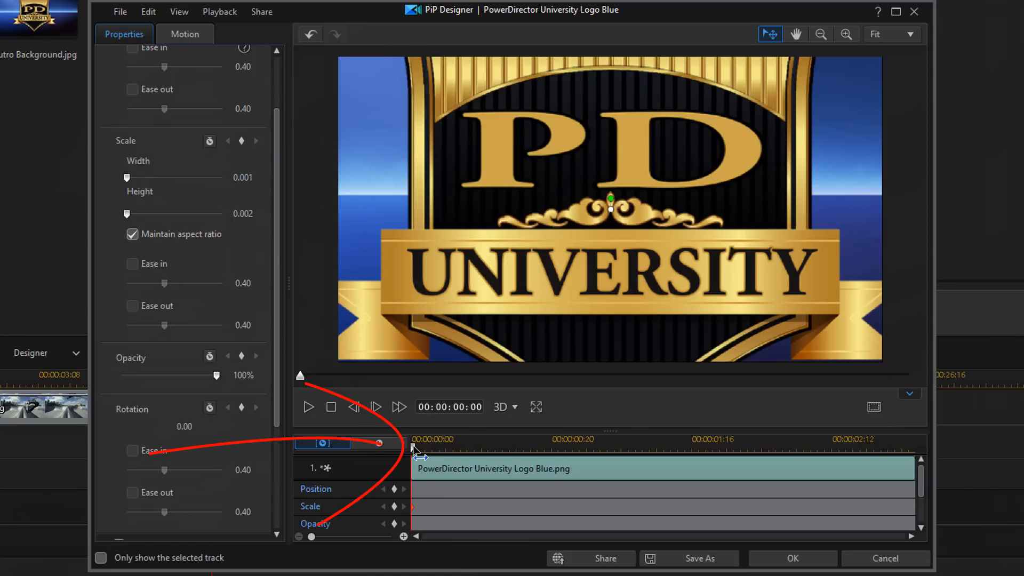
Add a Scale keyframe at 1:12 enlarging the logo to 1.228 so it fills the frame.
drag(414, 449, 600, 448)
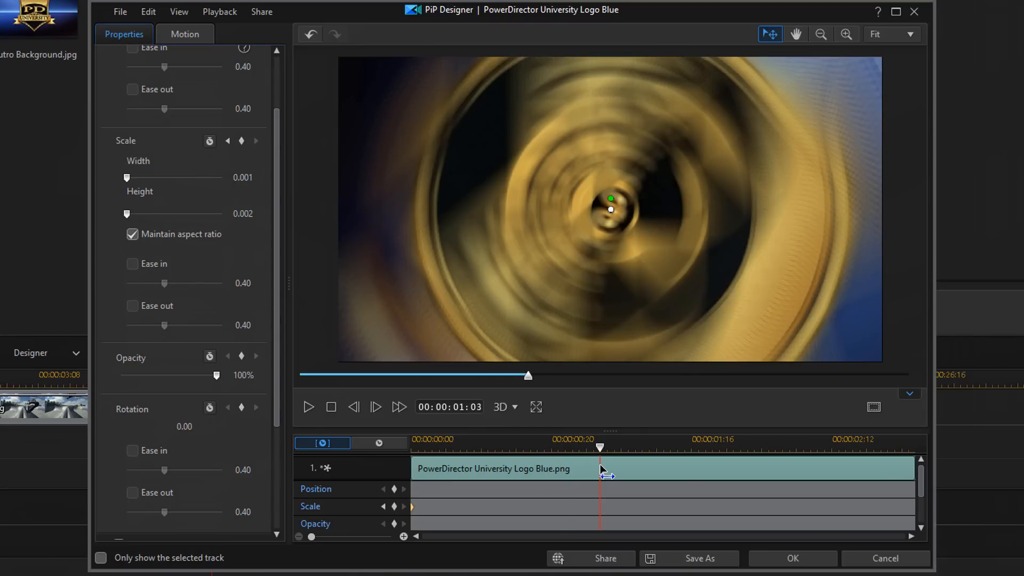
drag(602, 470, 667, 476)
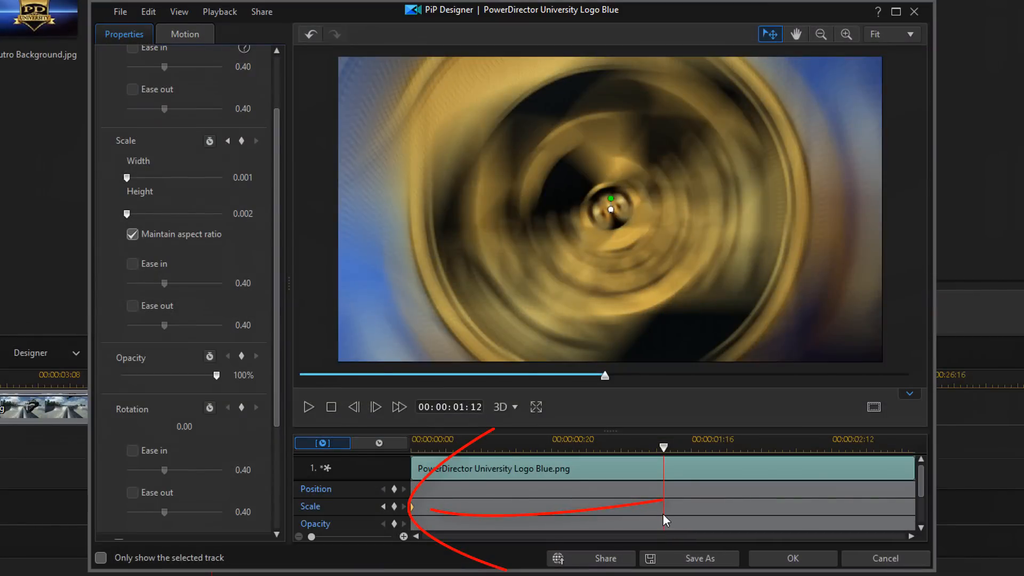
click(394, 507)
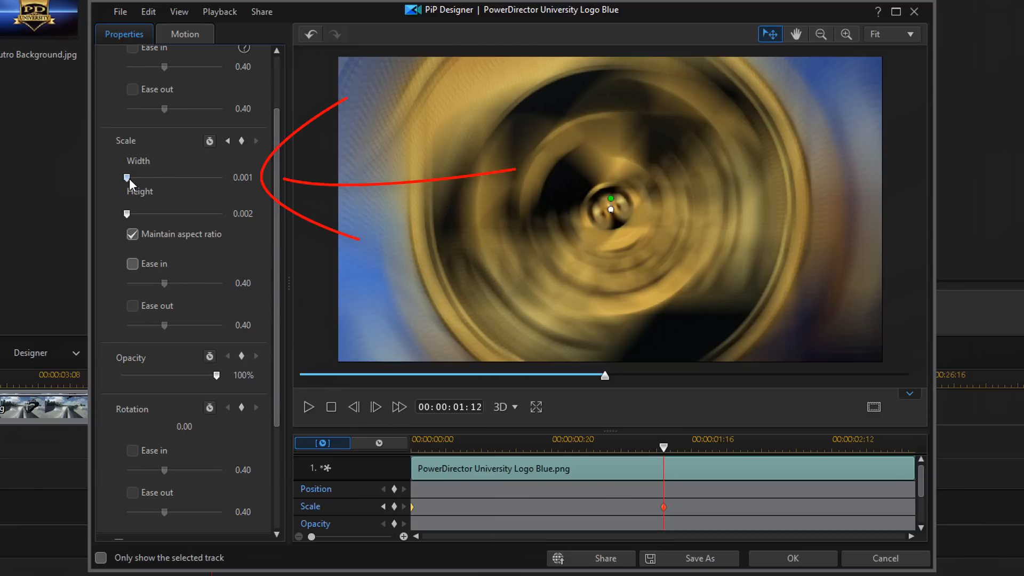
drag(127, 177, 147, 183)
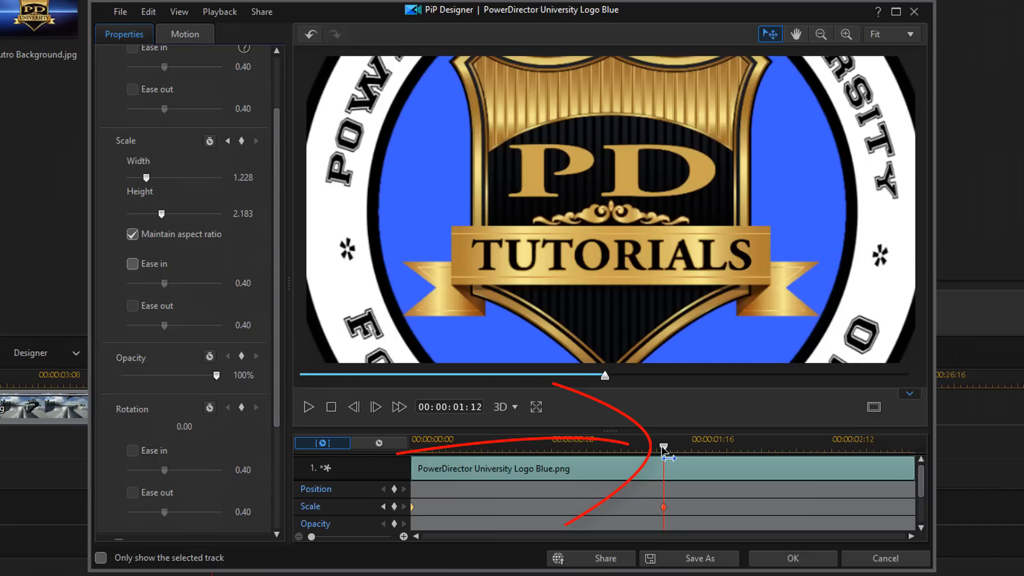
Shrink the logo back to 0.001 at 3:00 and return the playhead to the start.
drag(664, 448, 916, 468)
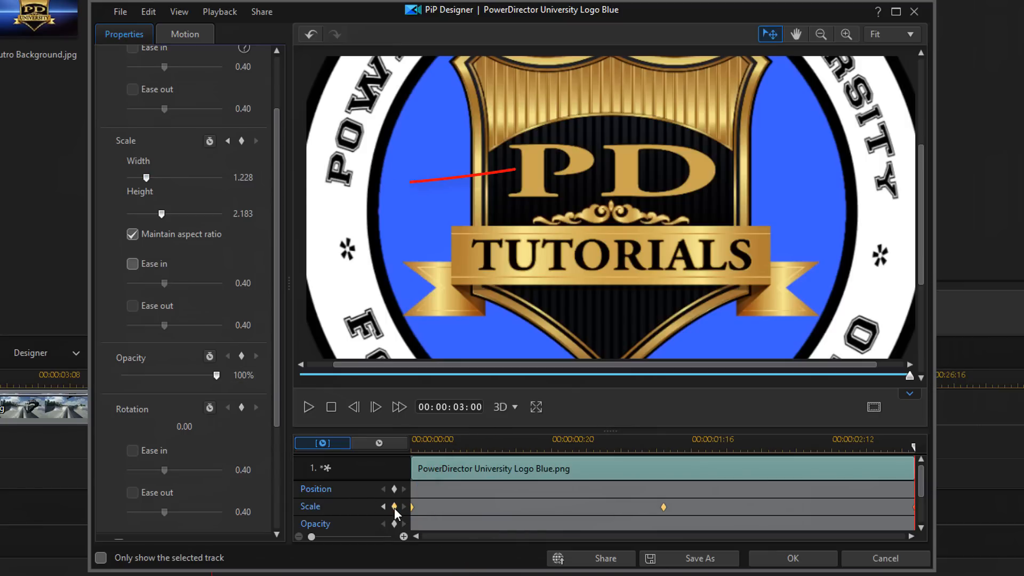
drag(145, 177, 107, 179)
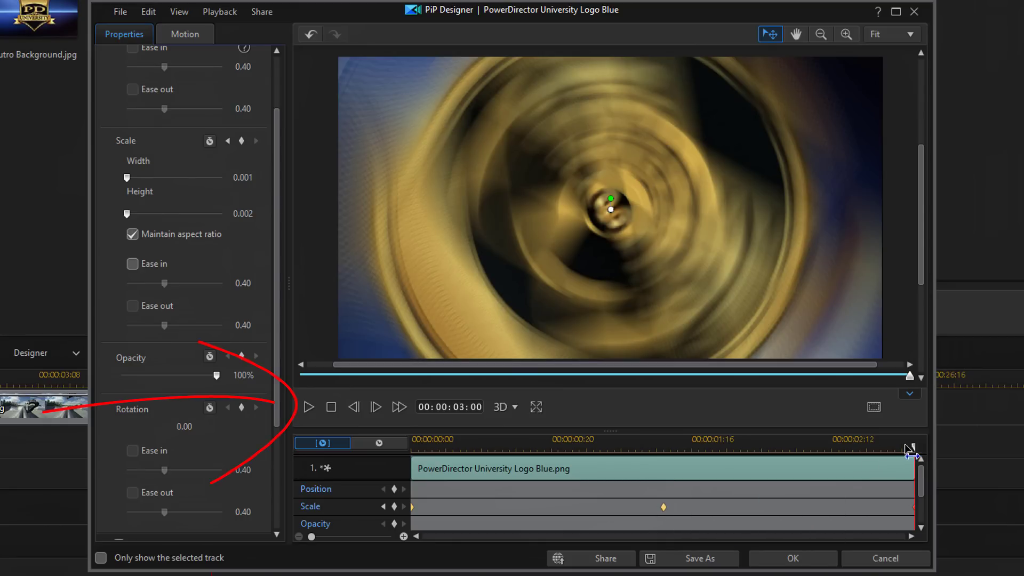
drag(910, 451, 411, 450)
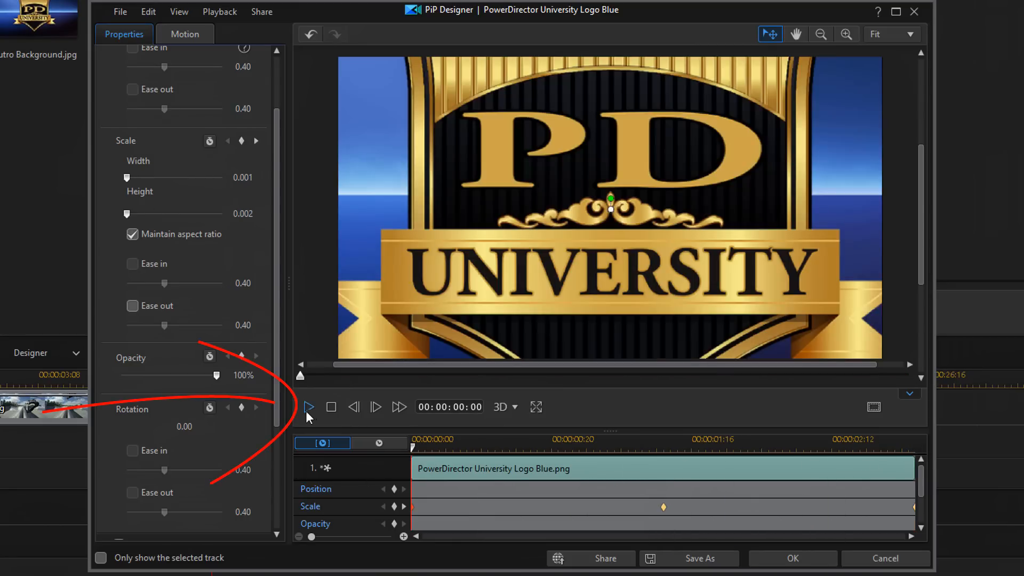
Preview the zoom, then enable Ease in and Ease out on the full-size Scale keyframe at 1:12.
click(308, 408)
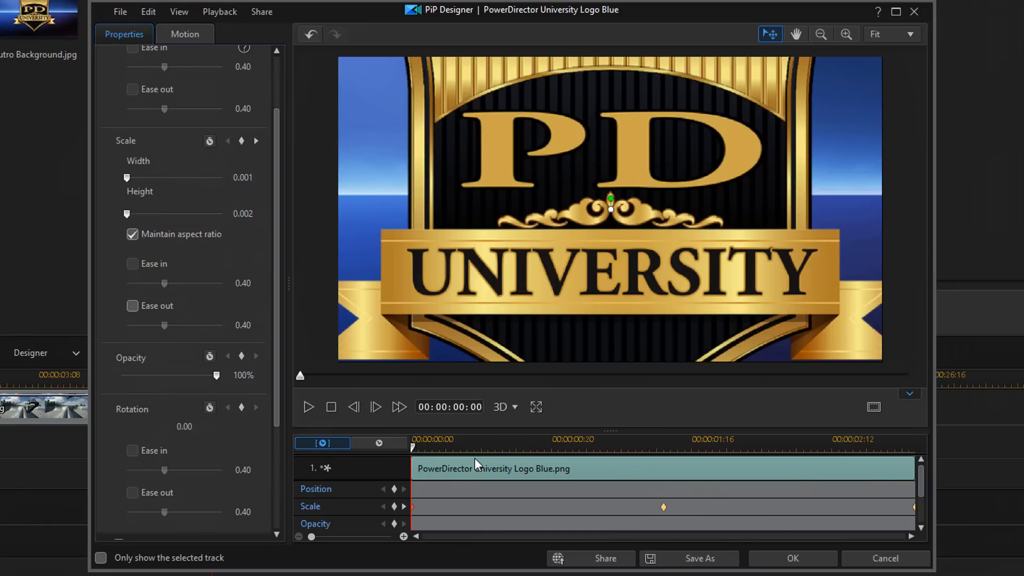
click(664, 511)
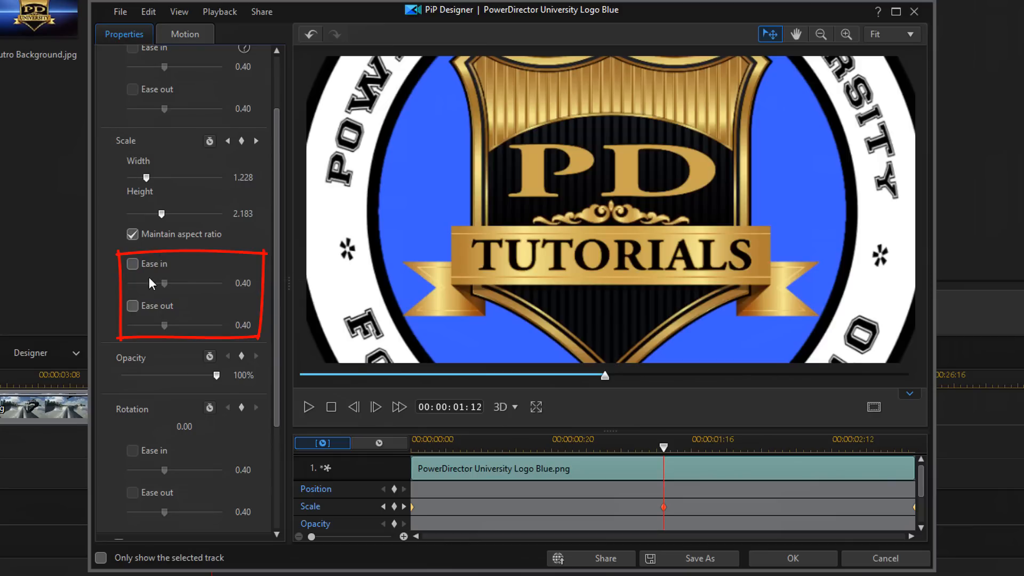
click(134, 267)
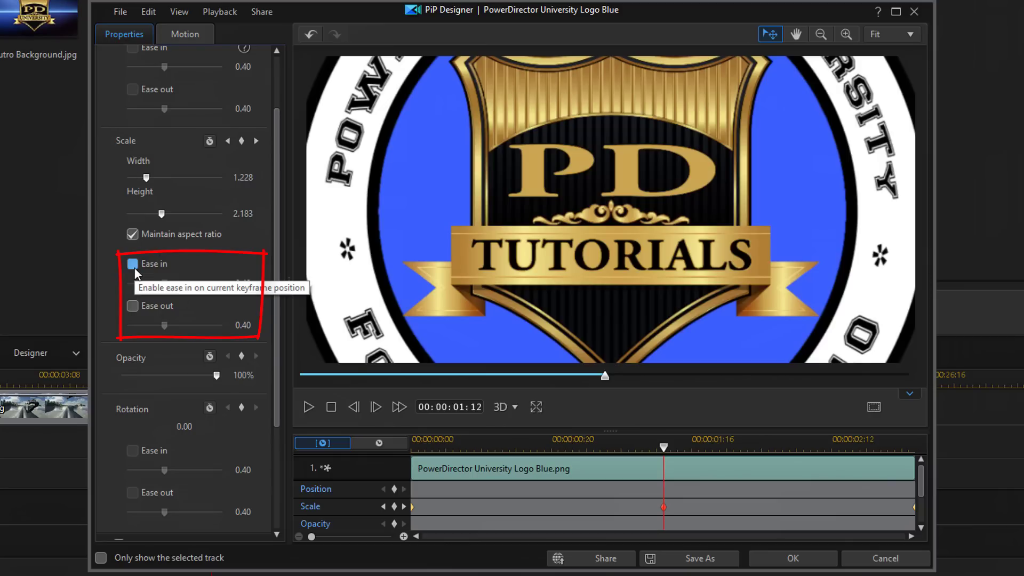
click(132, 306)
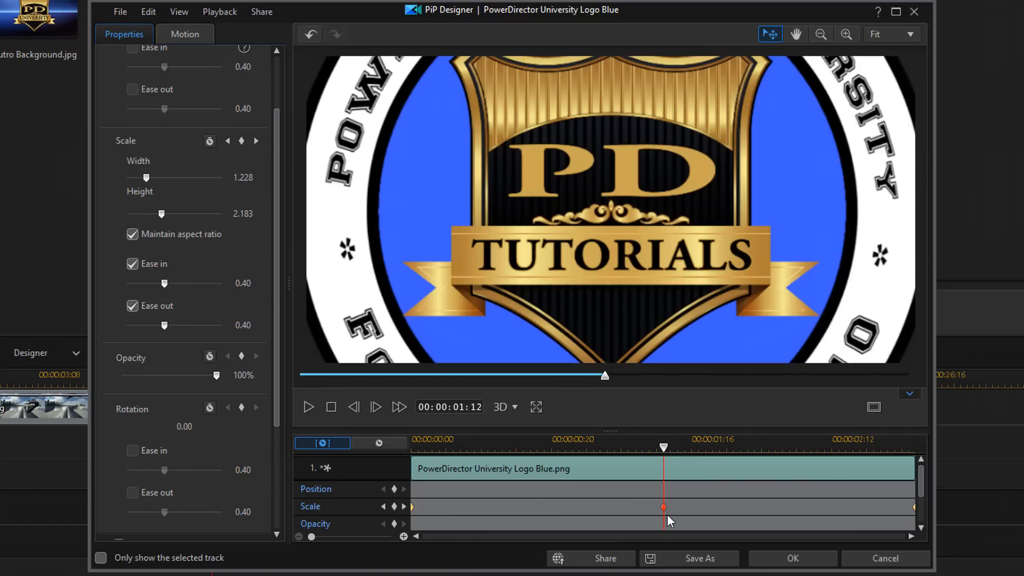
Step back frame by frame to 1:07 and add a Scale keyframe there.
click(354, 406)
click(354, 406)
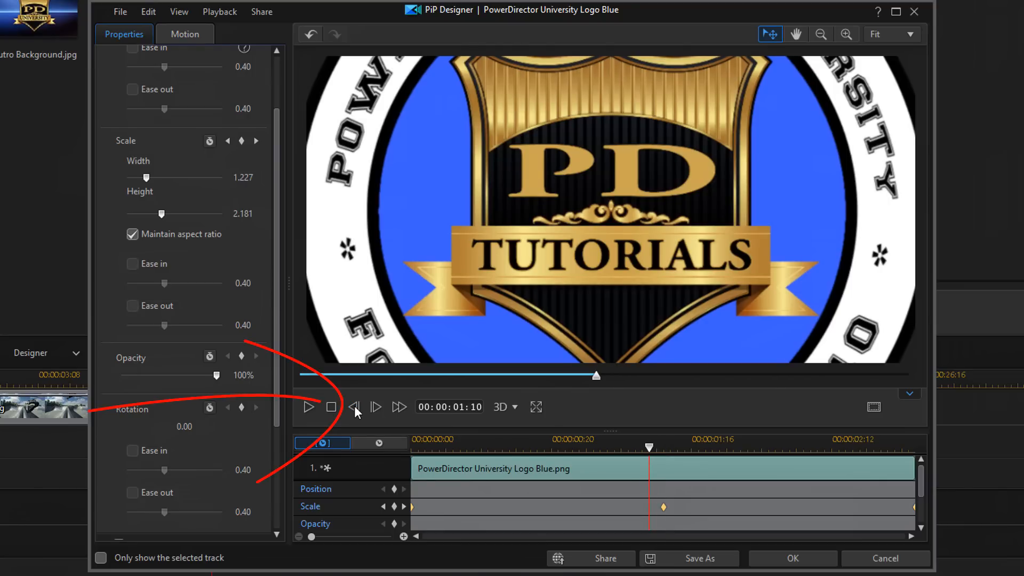
click(354, 406)
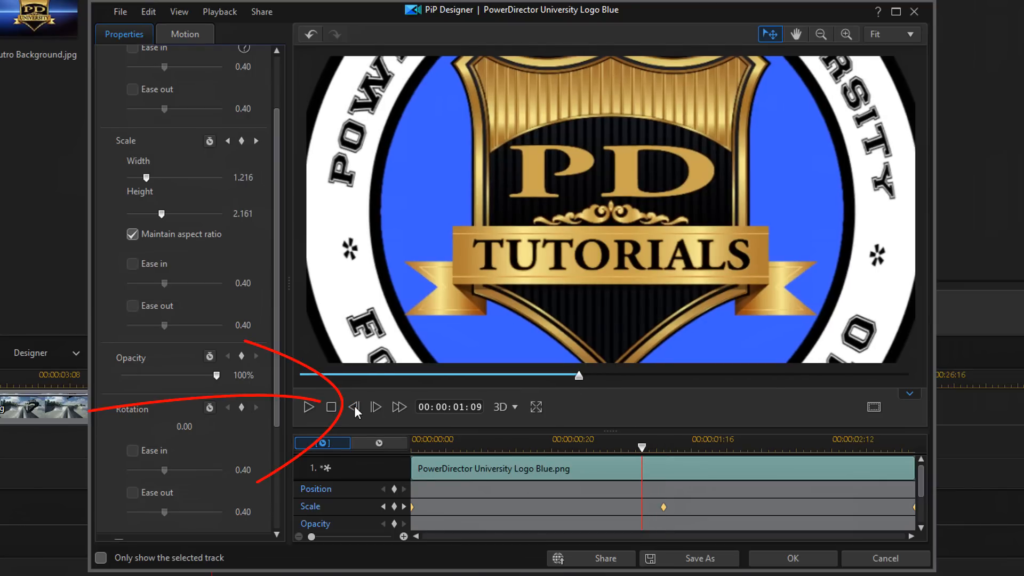
click(355, 406)
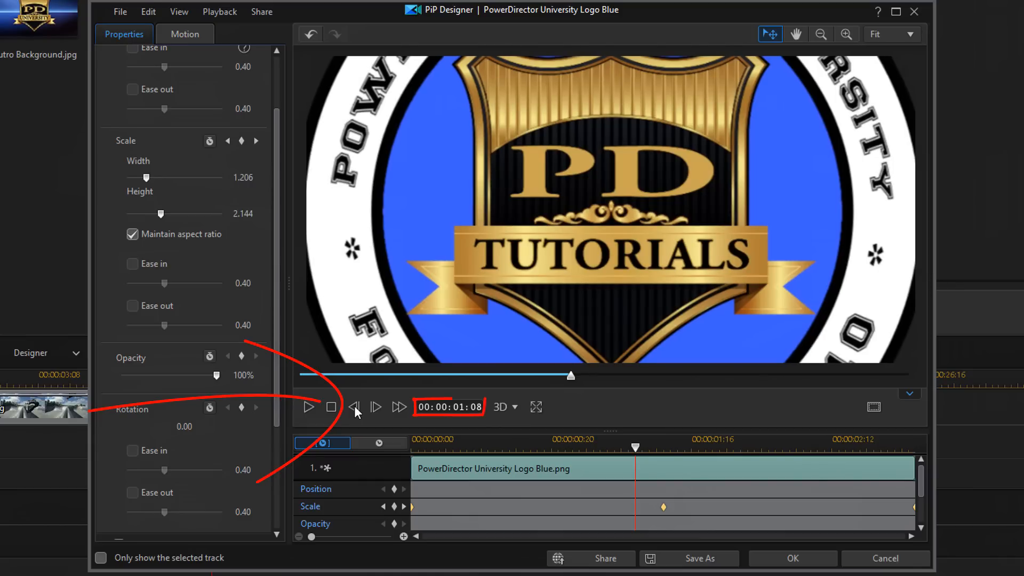
click(354, 405)
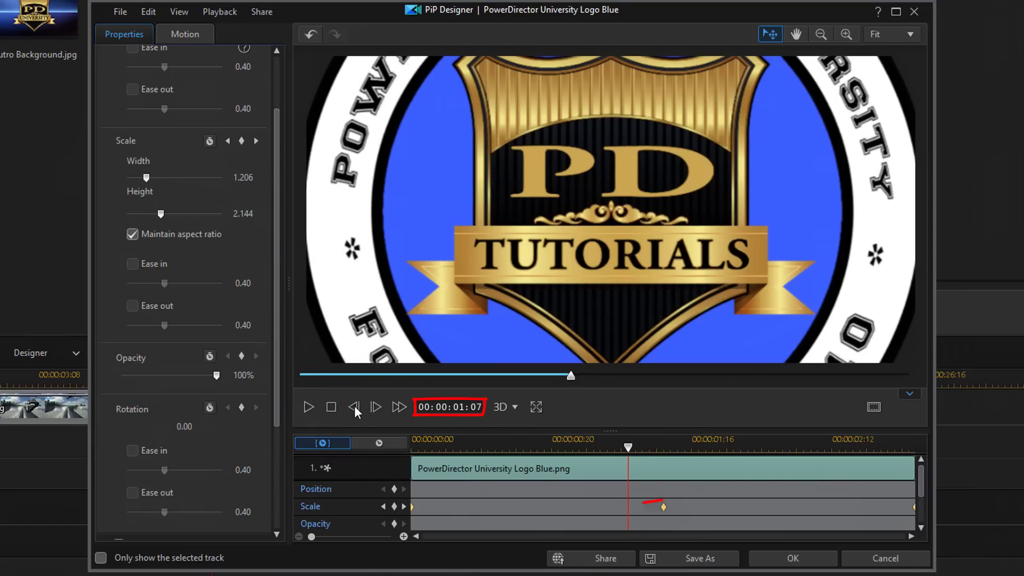
click(395, 508)
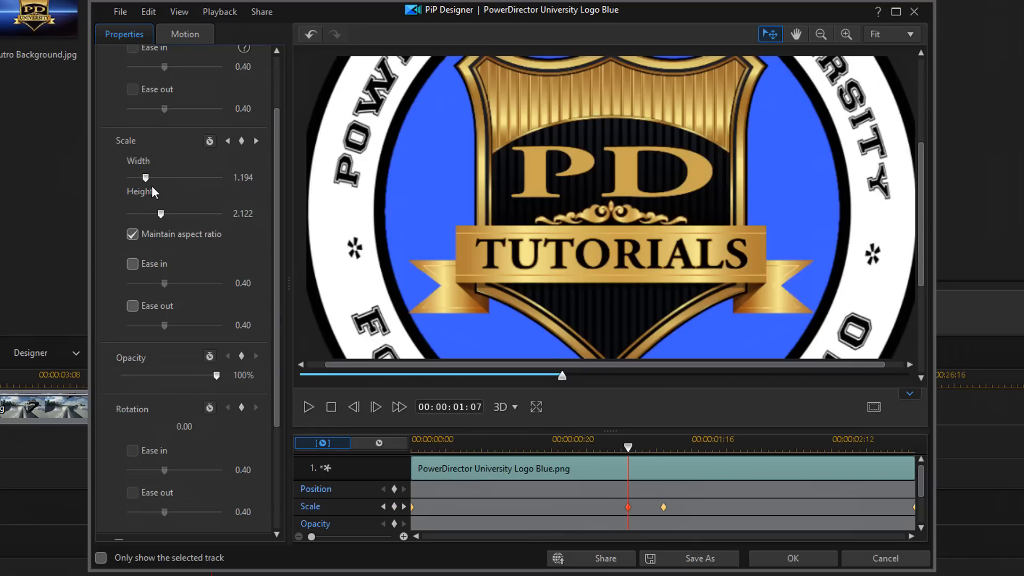
Shrink the logo's width to about 0.546 so it sits inside the gold background.
drag(146, 177, 144, 177)
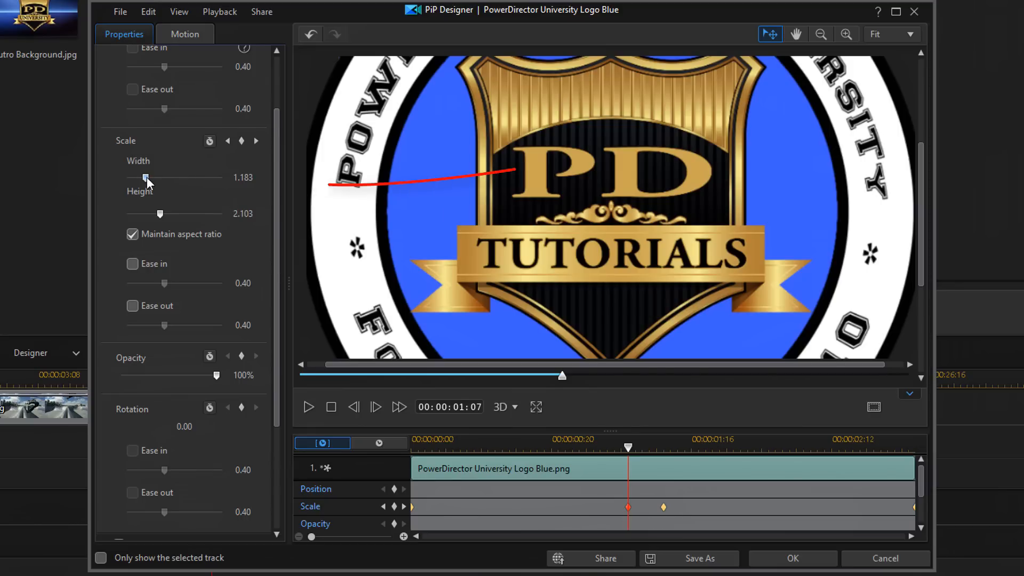
drag(147, 177, 146, 177)
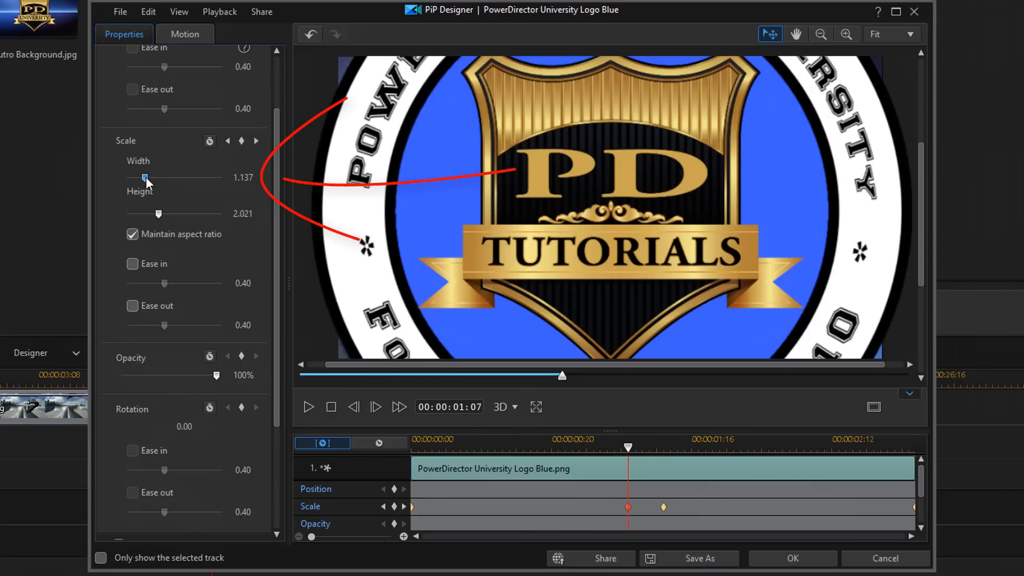
drag(145, 177, 138, 172)
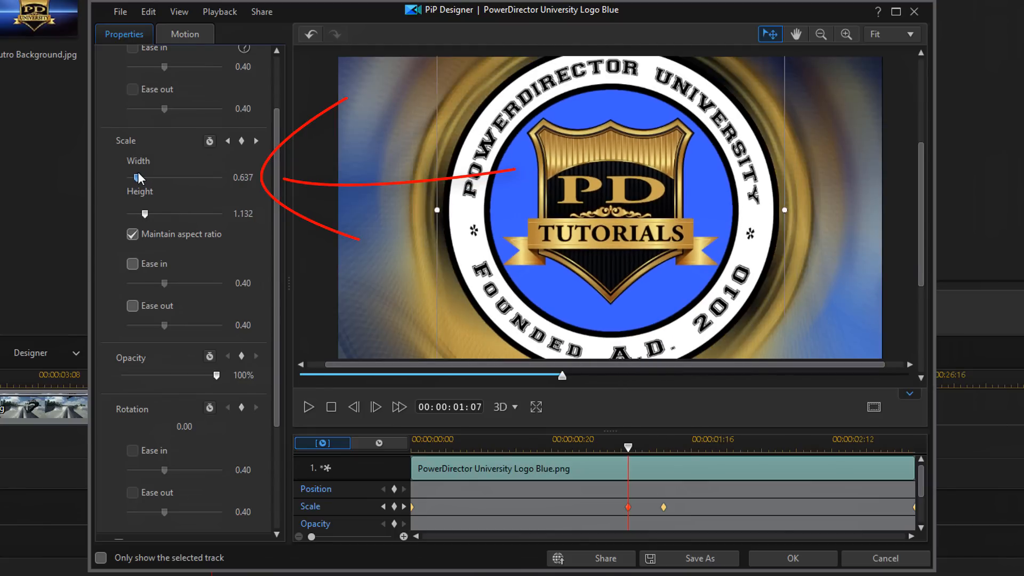
click(137, 172)
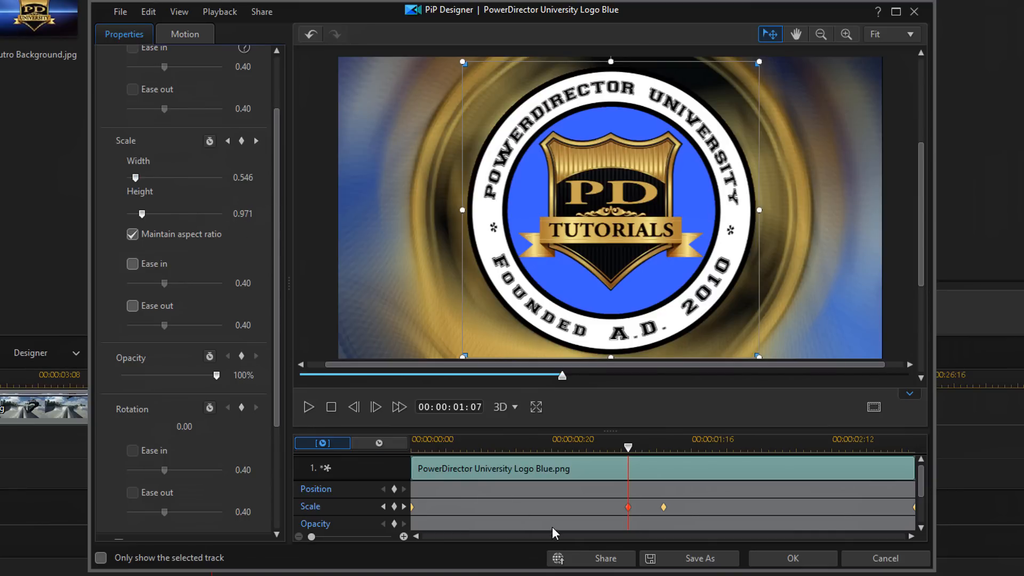
Advance from the 1:12 keyframe to 1:17 and add a Scale keyframe there.
click(664, 510)
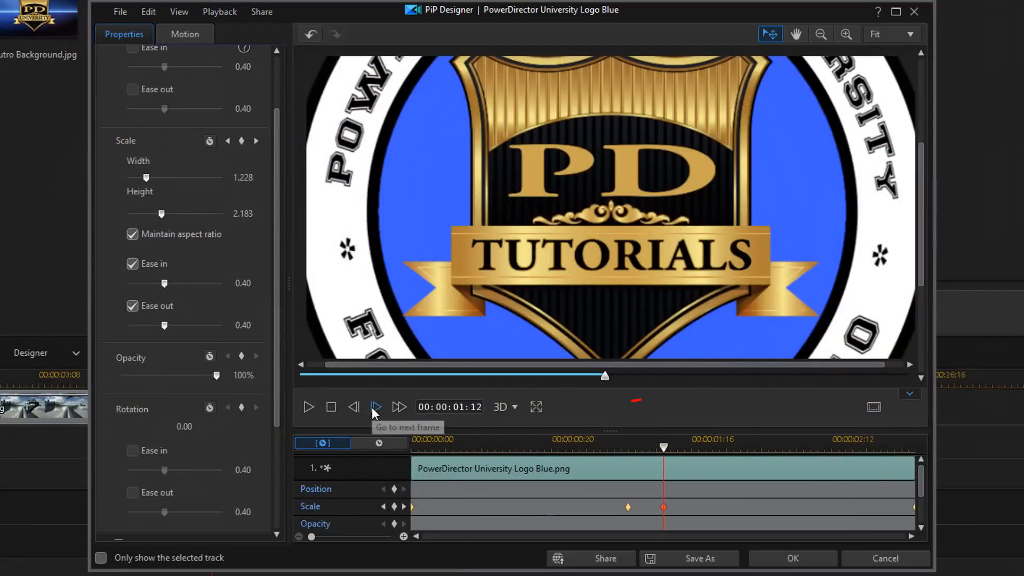
click(374, 408)
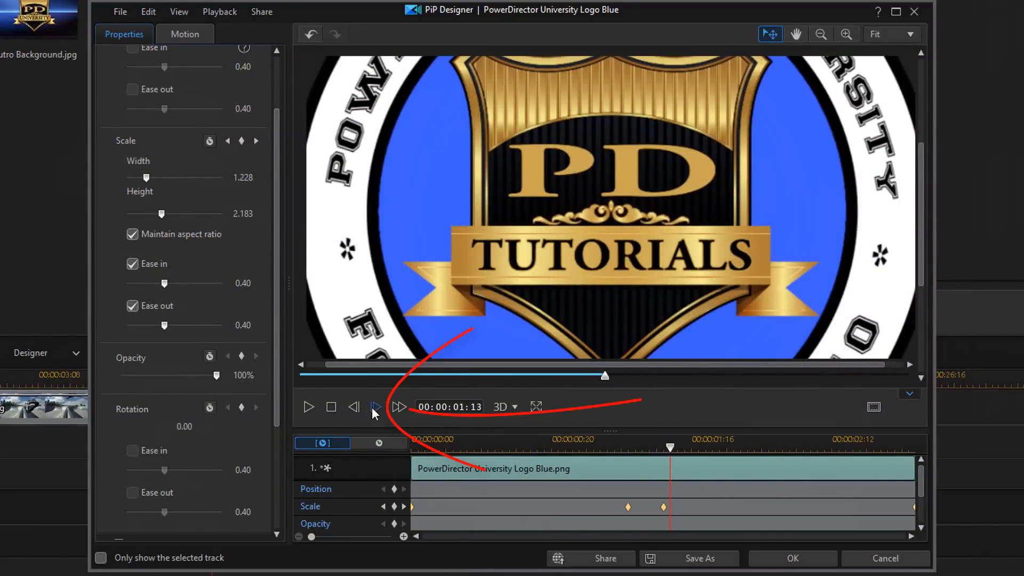
click(375, 408)
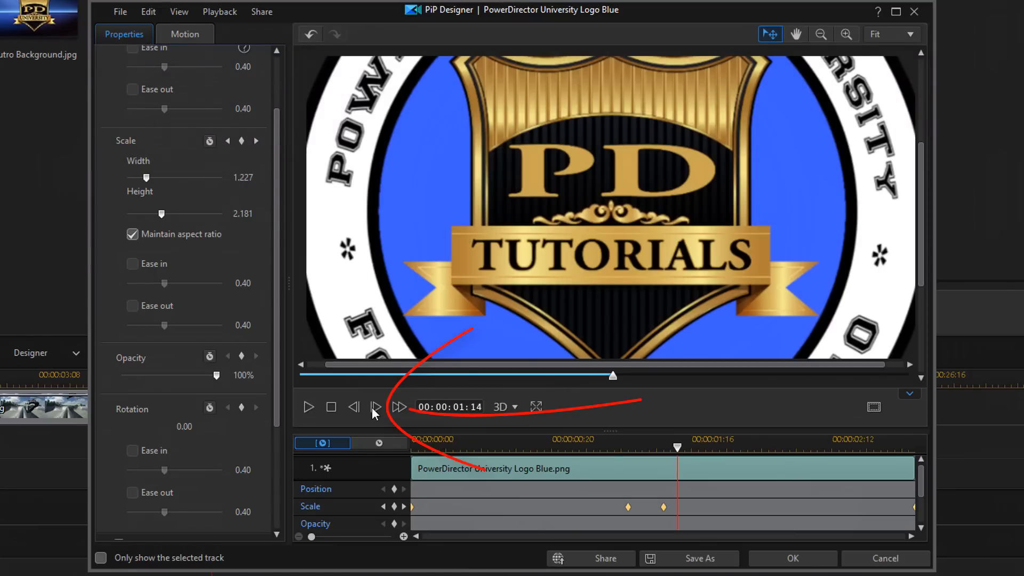
click(375, 408)
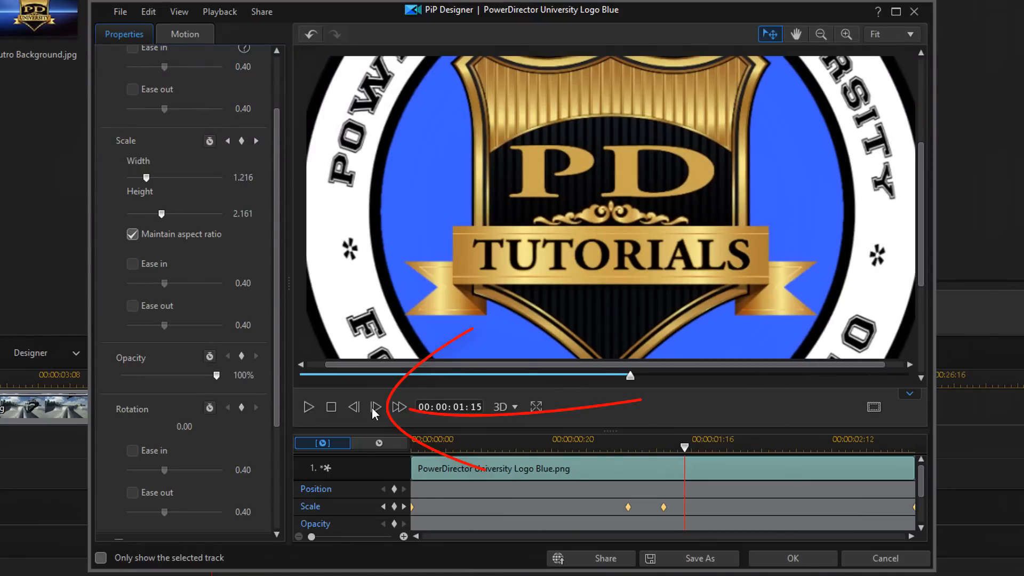
click(374, 408)
click(374, 408)
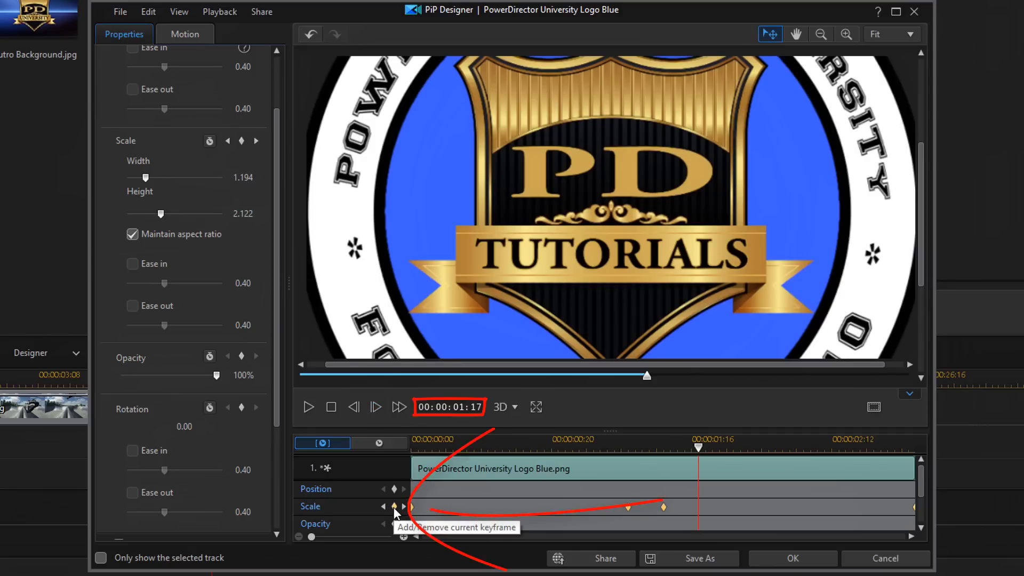
click(394, 508)
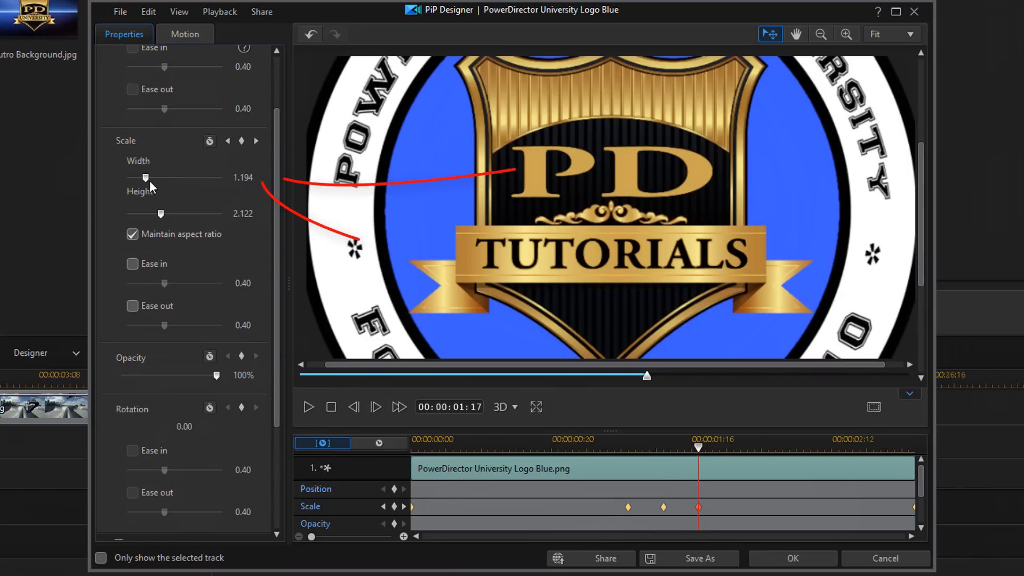
Shrink the logo to about 0.546 at 1:17 and return the playhead to the clip start.
drag(147, 178, 141, 179)
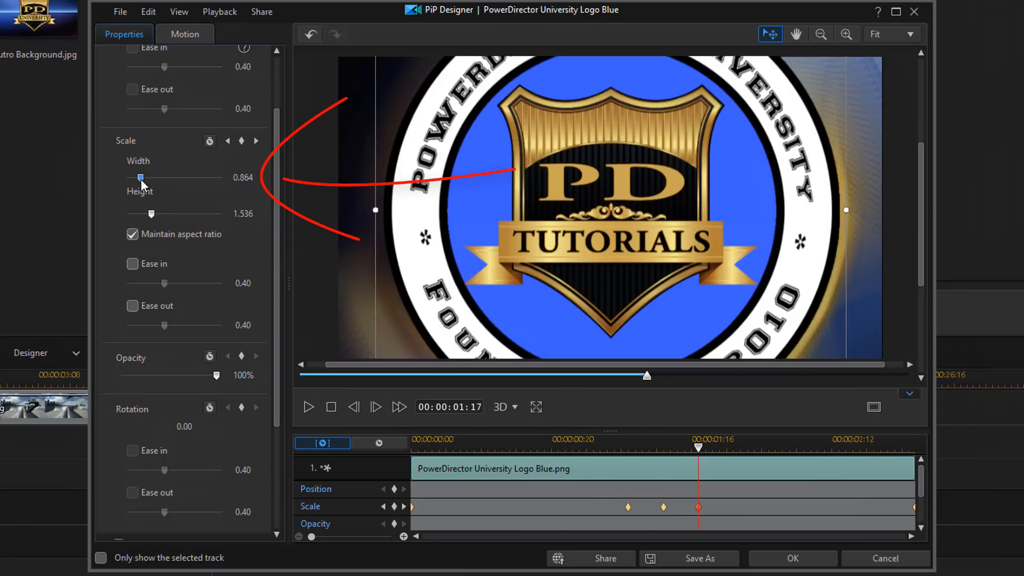
drag(141, 180, 139, 177)
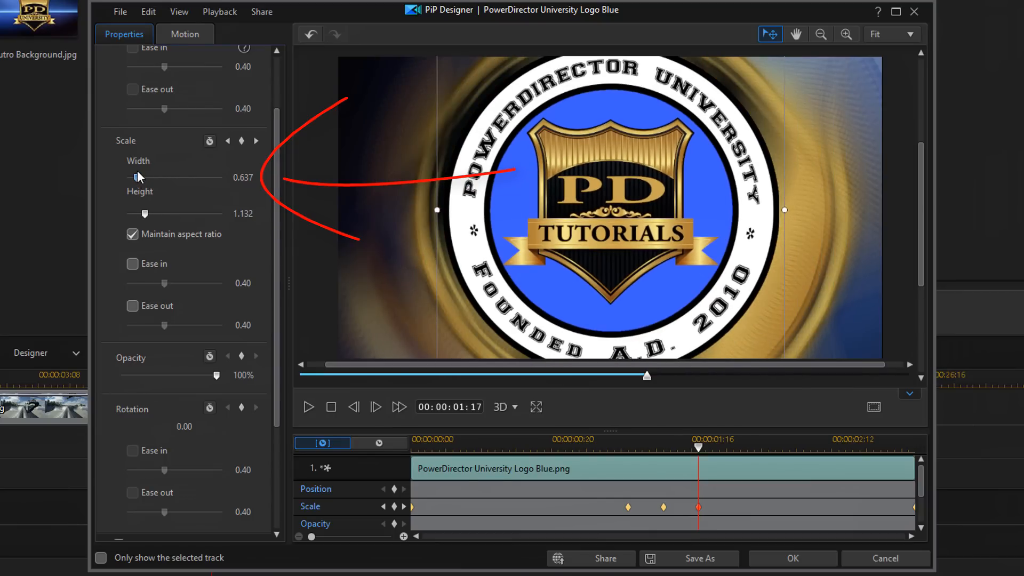
drag(137, 170, 136, 166)
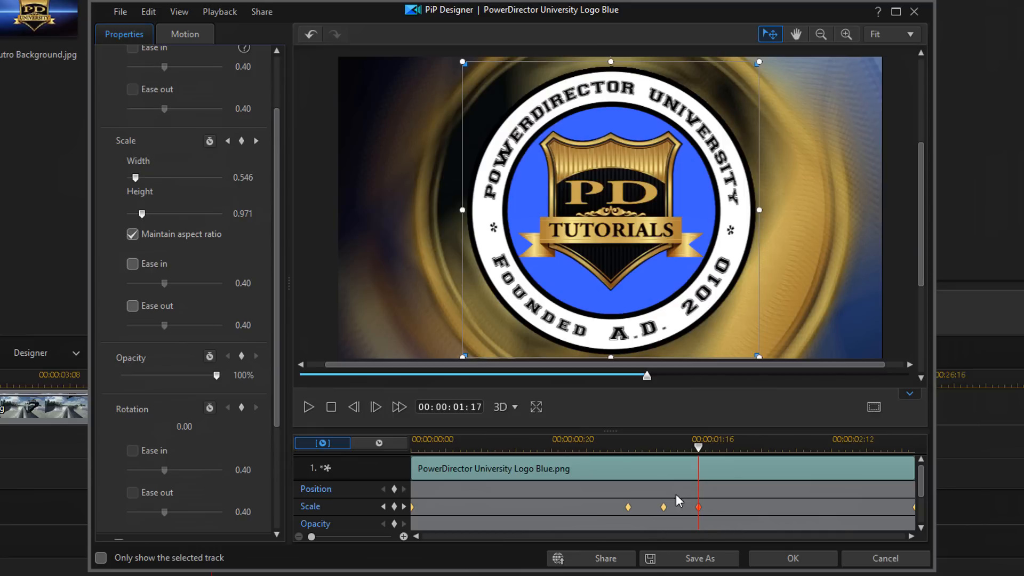
drag(697, 452, 412, 453)
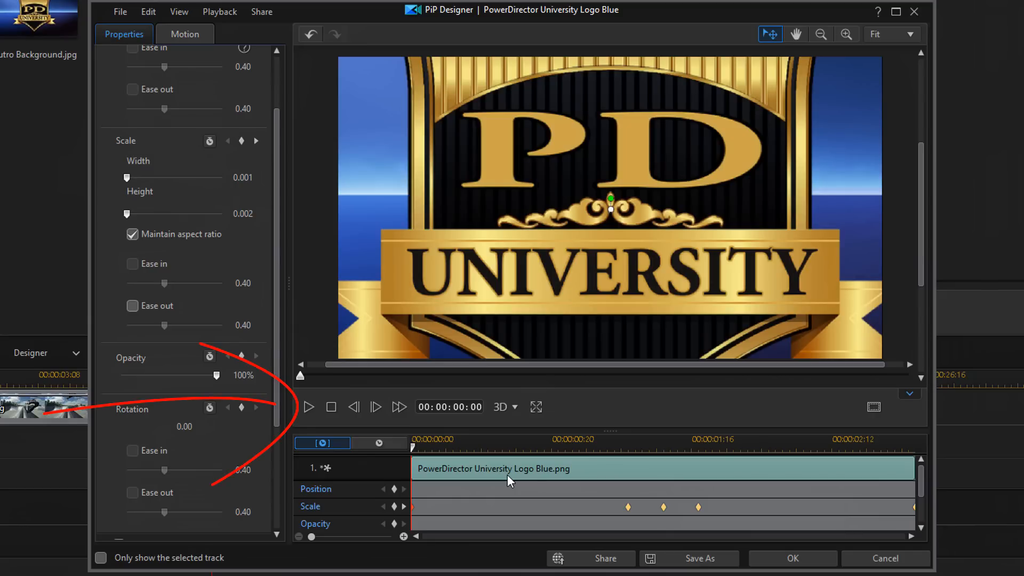
Preview the logo's zoom animation and apply it, closing PiP Designer.
click(307, 408)
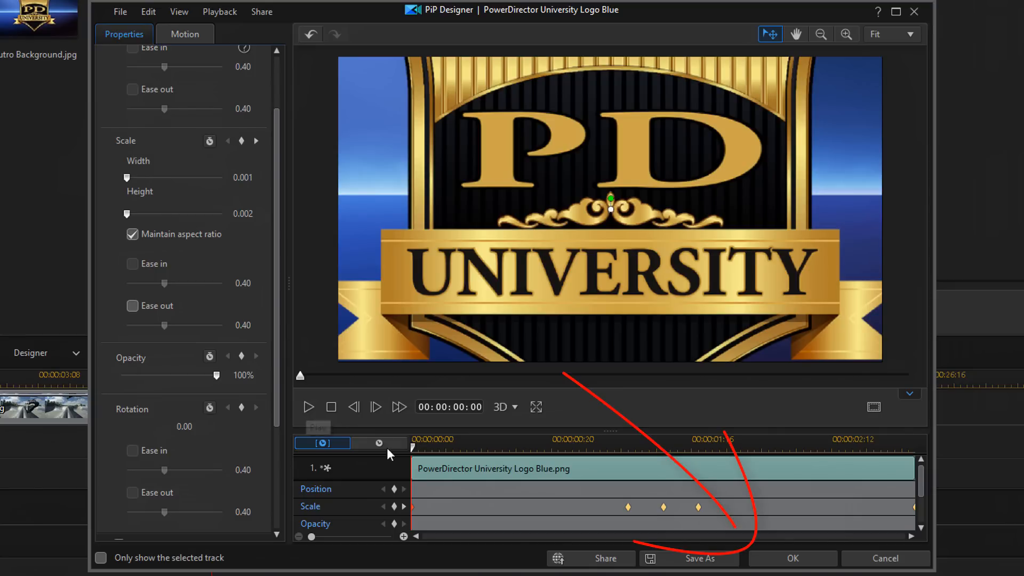
click(777, 560)
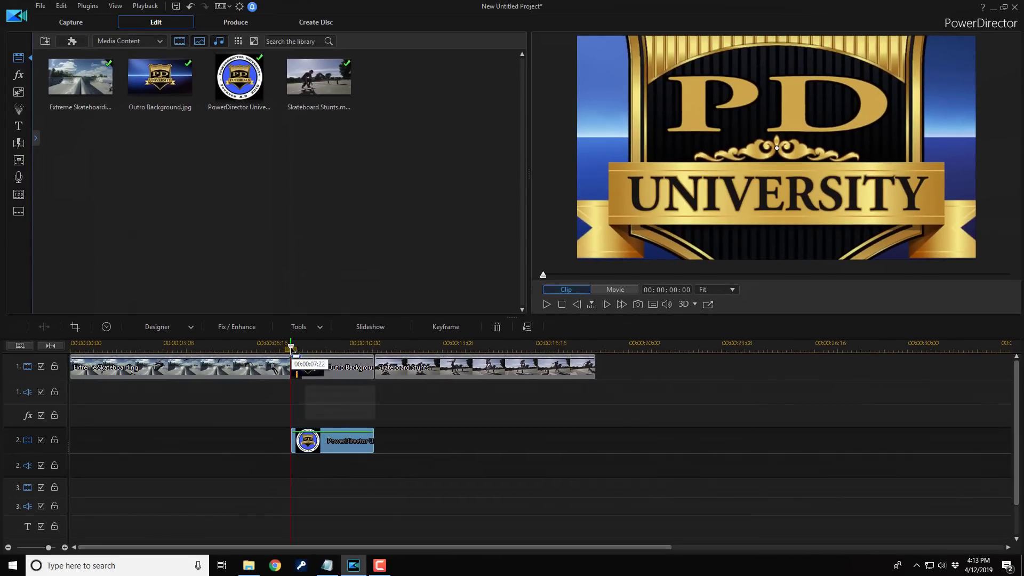
mouse_move(290, 345)
mouse_down()
mouse_move(182, 346)
mouse_move(192, 346)
mouse_up()
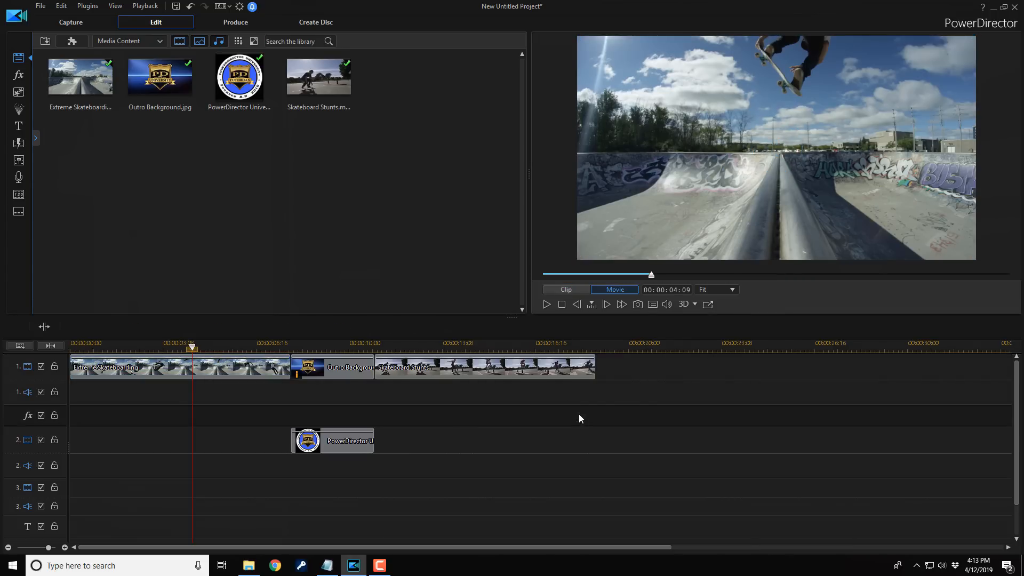
click(546, 305)
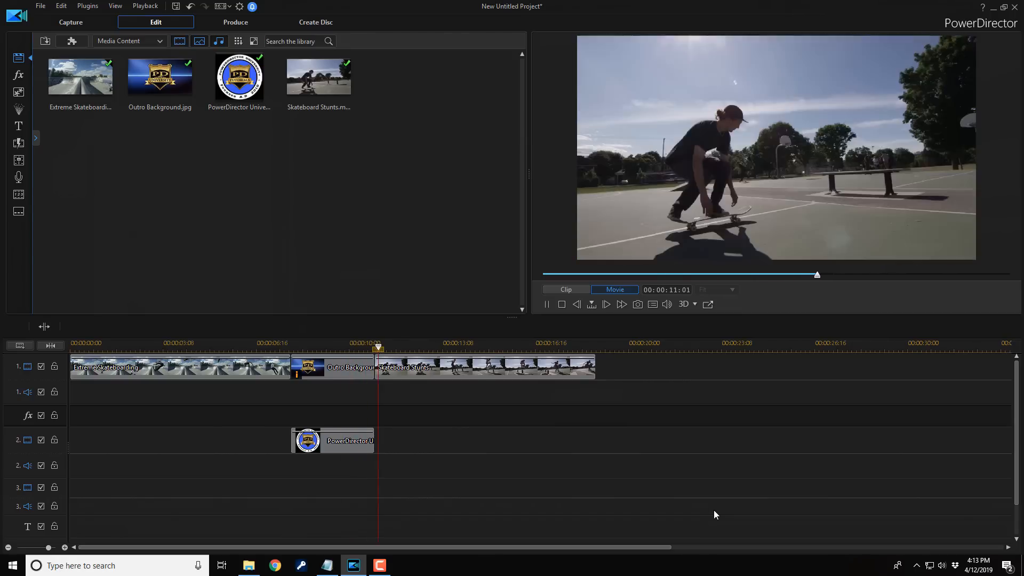
click(546, 304)
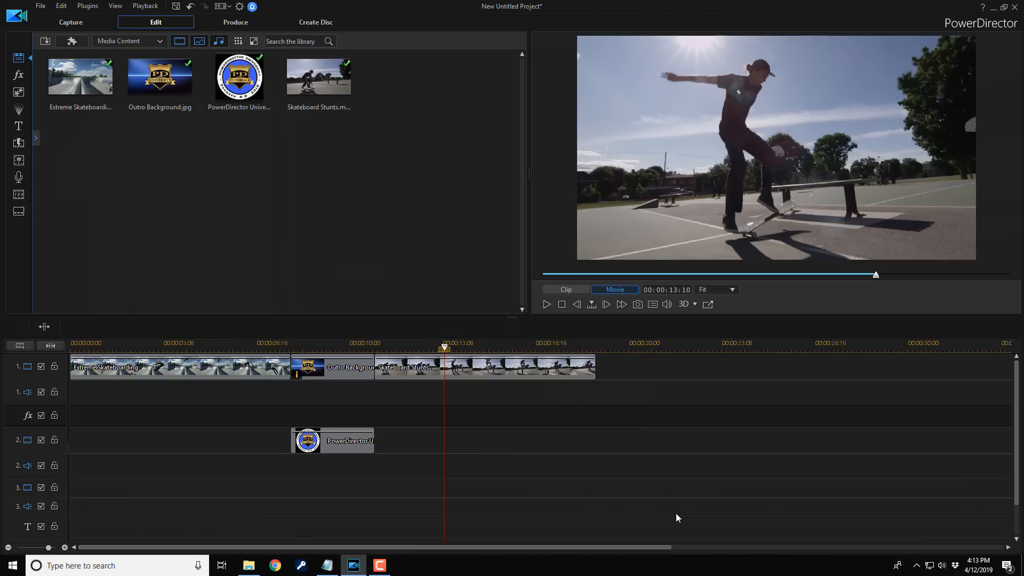